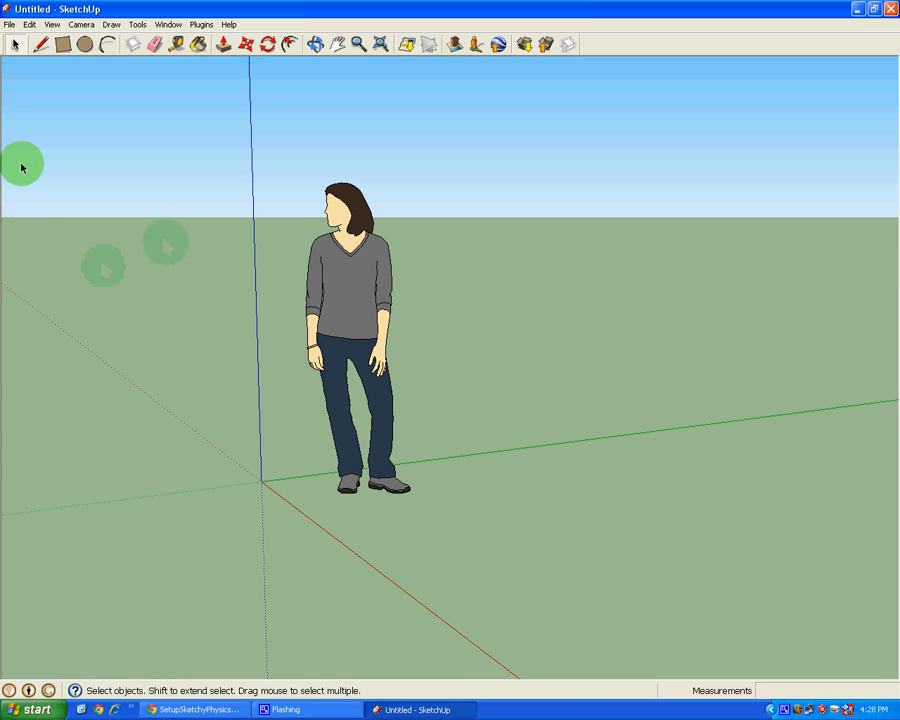
# Draw a closed four-sided face on the ground near the figure with the Line tool, with sides parallel to the axes
pyautogui.click(41, 46)
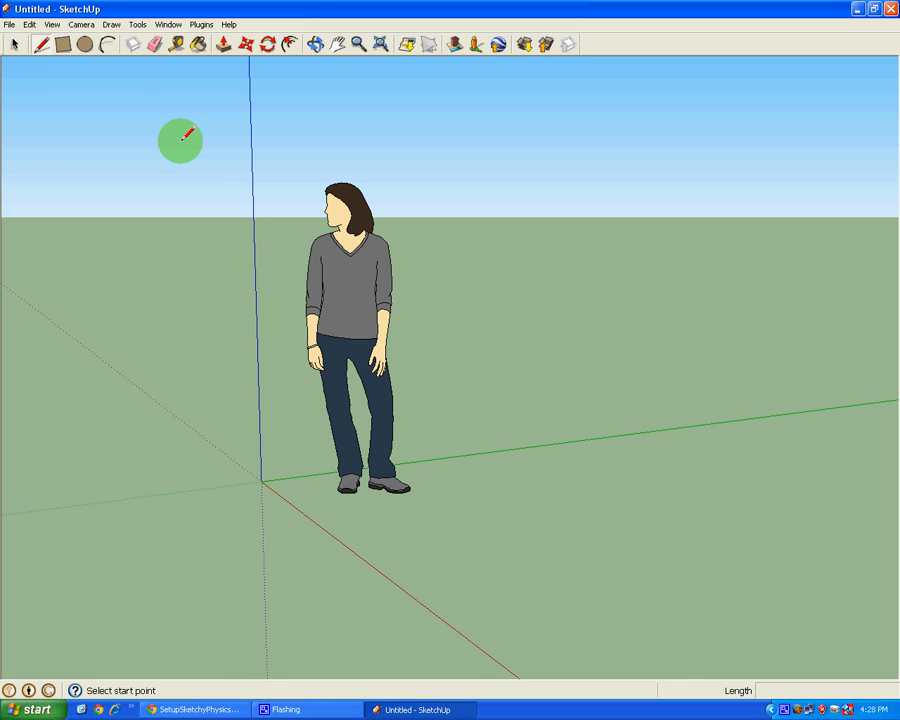
pyautogui.click(417, 524)
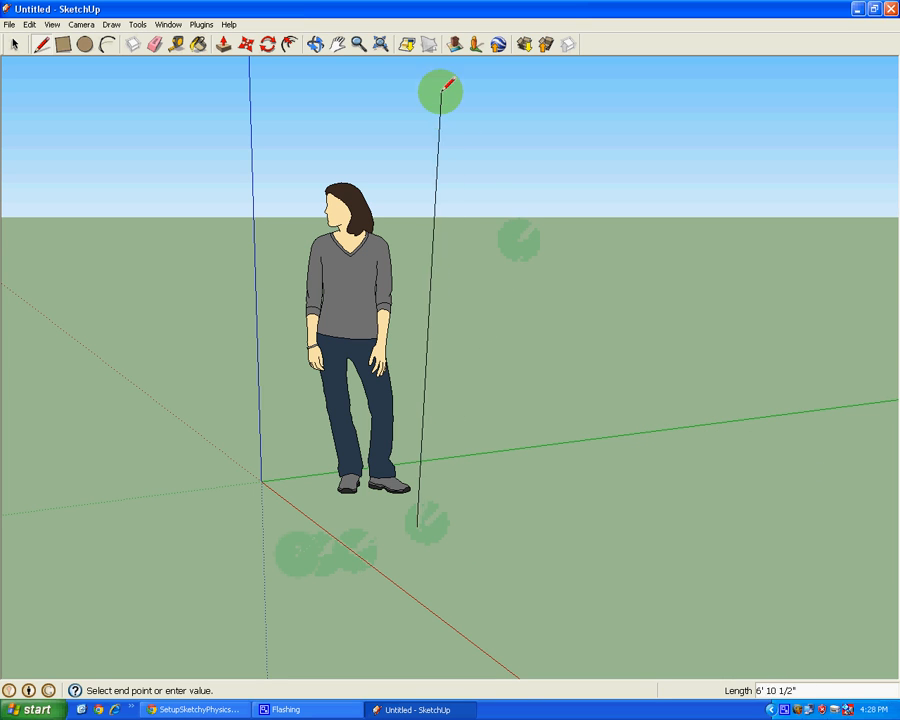
pyautogui.click(562, 504)
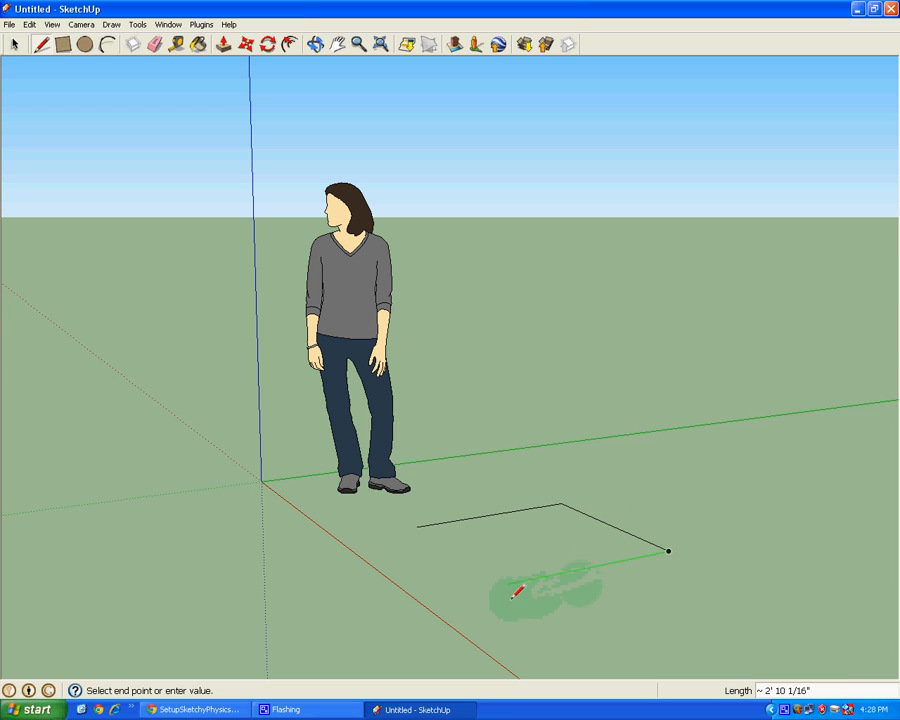
pyautogui.click(418, 525)
# Draw lines to build a vertical wall about 1' 10" high on the edge of the ground face nearest the green axis
pyautogui.moveTo(418, 526); pyautogui.dragTo(417, 459)
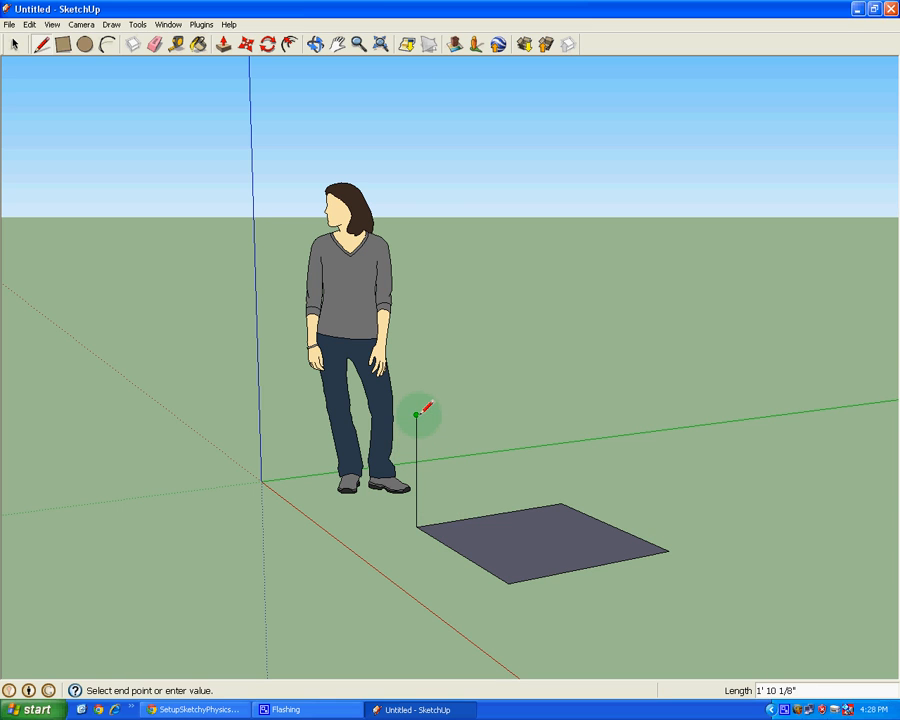
pyautogui.click(416, 414)
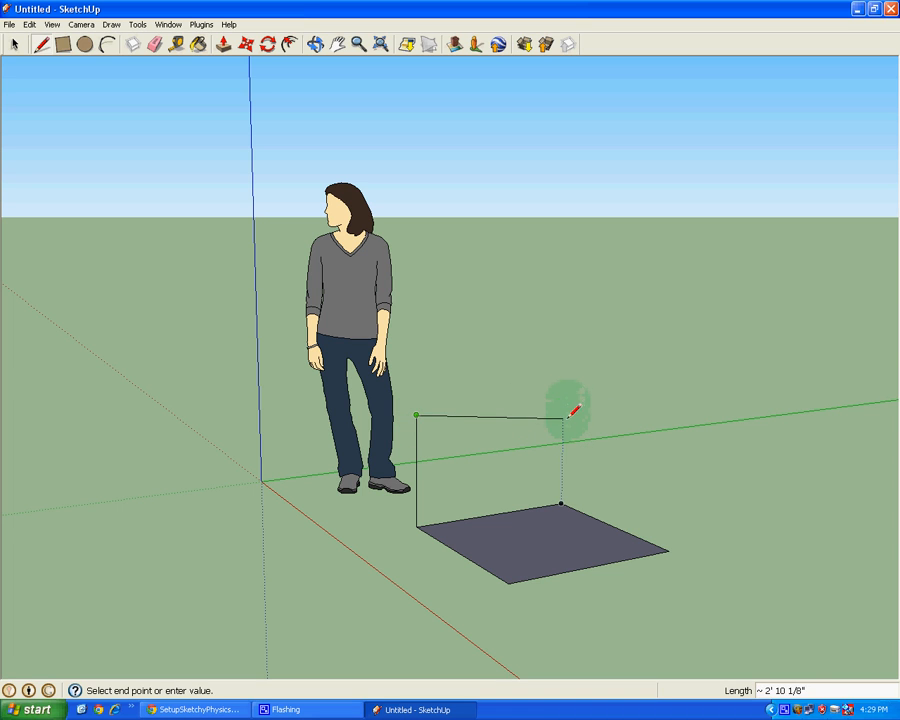
pyautogui.click(568, 490)
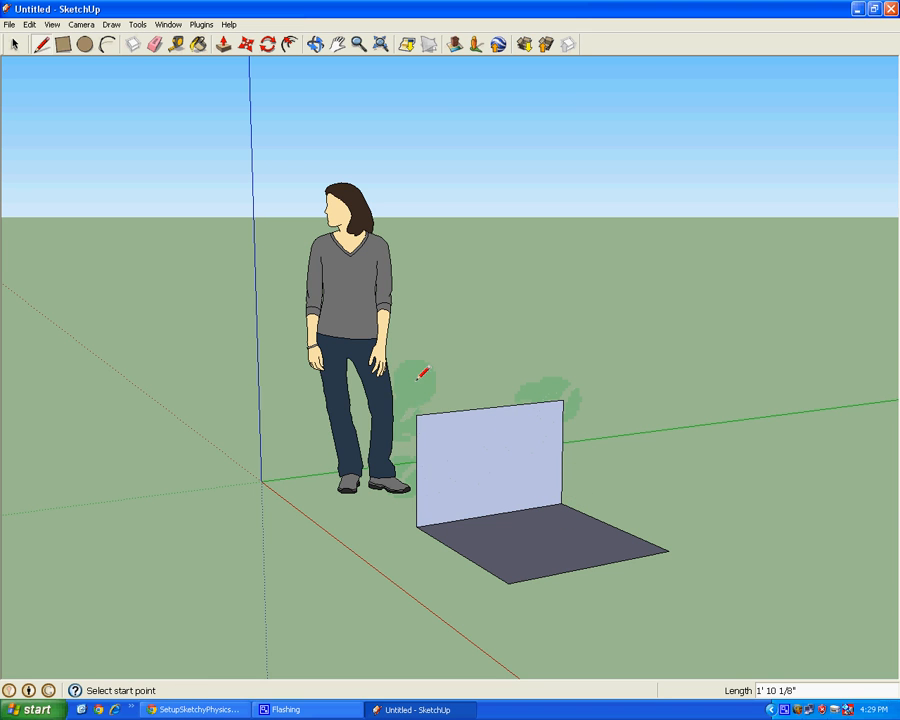
# Draw a second vertical wall with lines on the adjoining edge of the ground face, at the first wall's height
pyautogui.moveTo(382, 392); pyautogui.dragTo(461, 482, button='middle')
pyautogui.rightClick(461, 482)
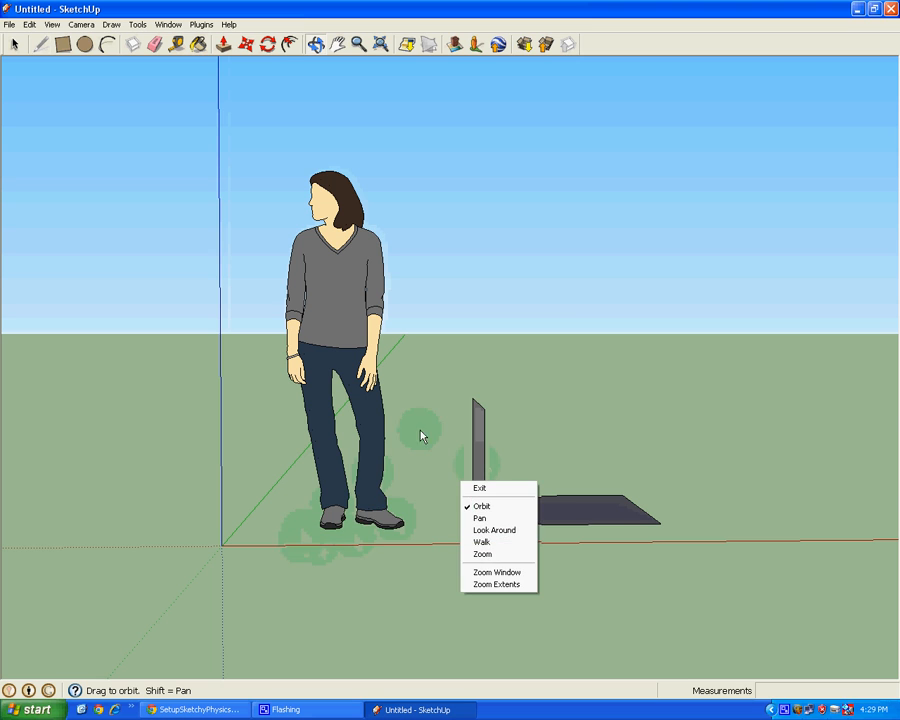
pyautogui.rightClick(603, 366)
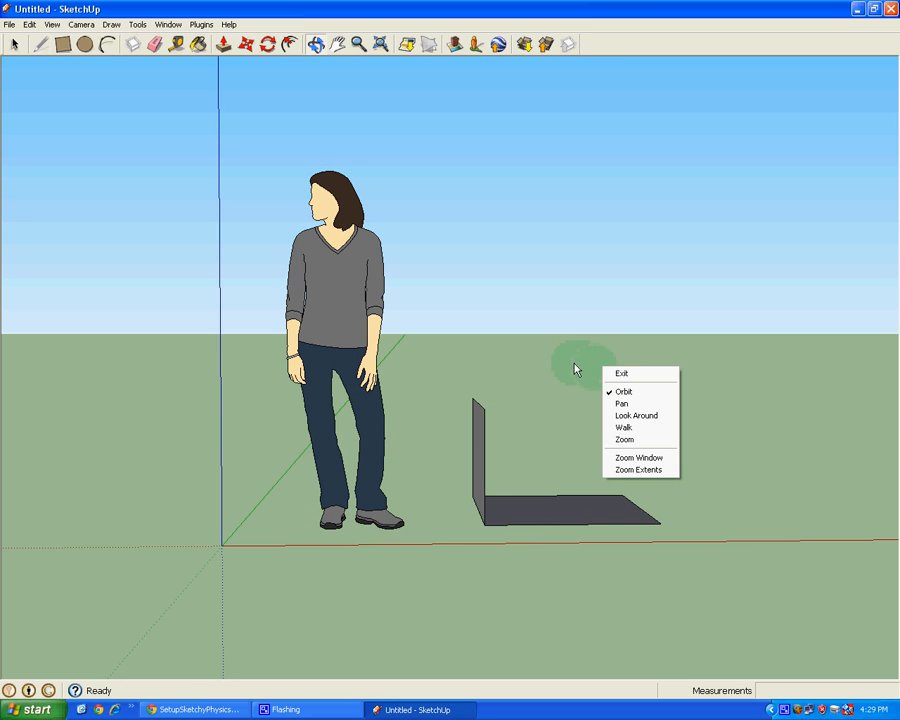
pyautogui.moveTo(571, 365); pyautogui.dragTo(377, 413)
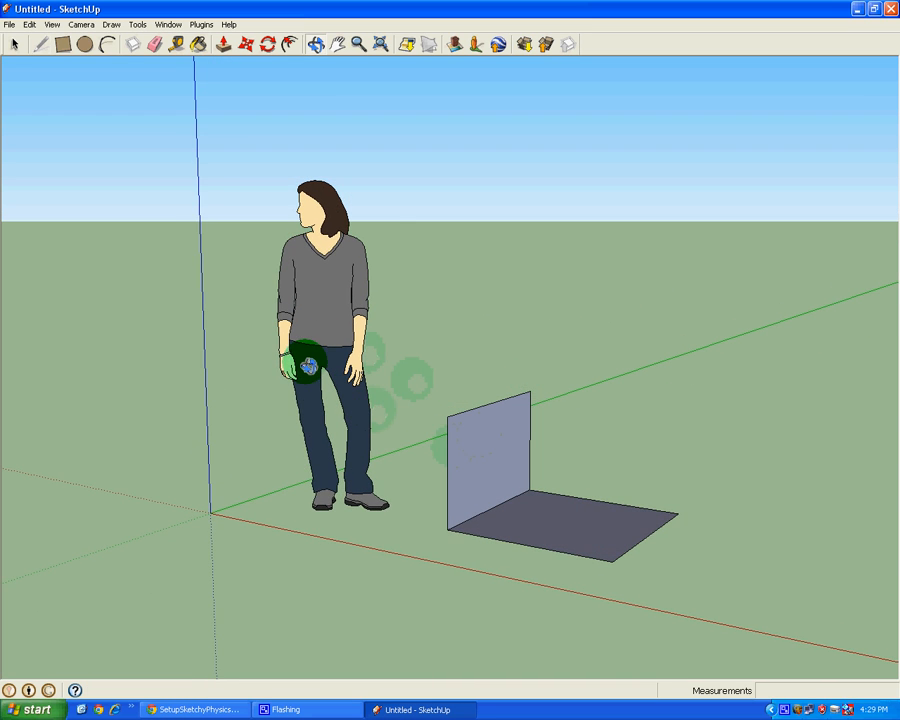
pyautogui.click(41, 44)
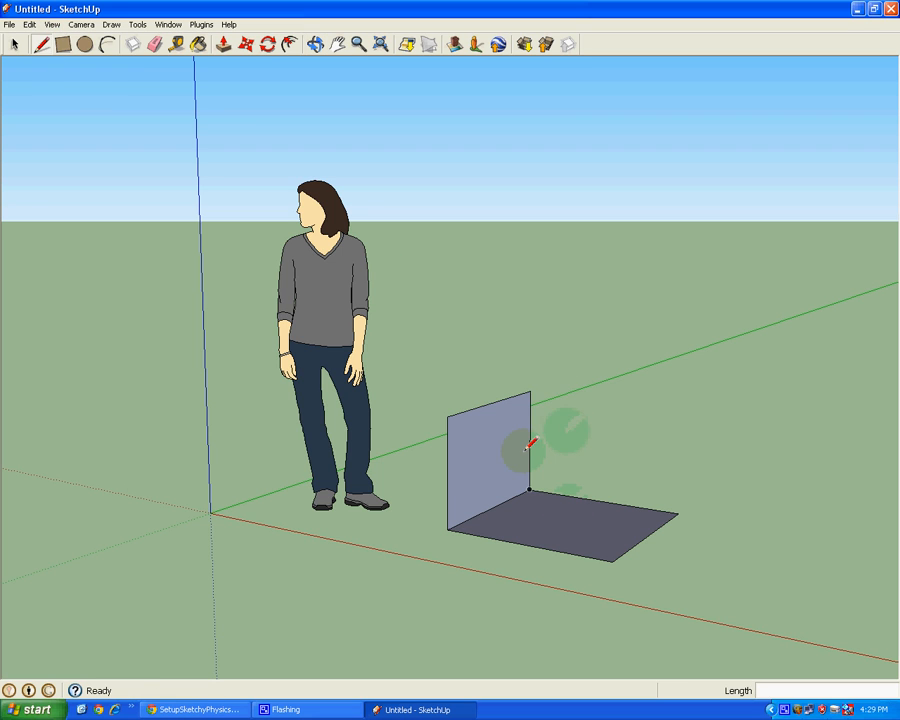
pyautogui.click(530, 392)
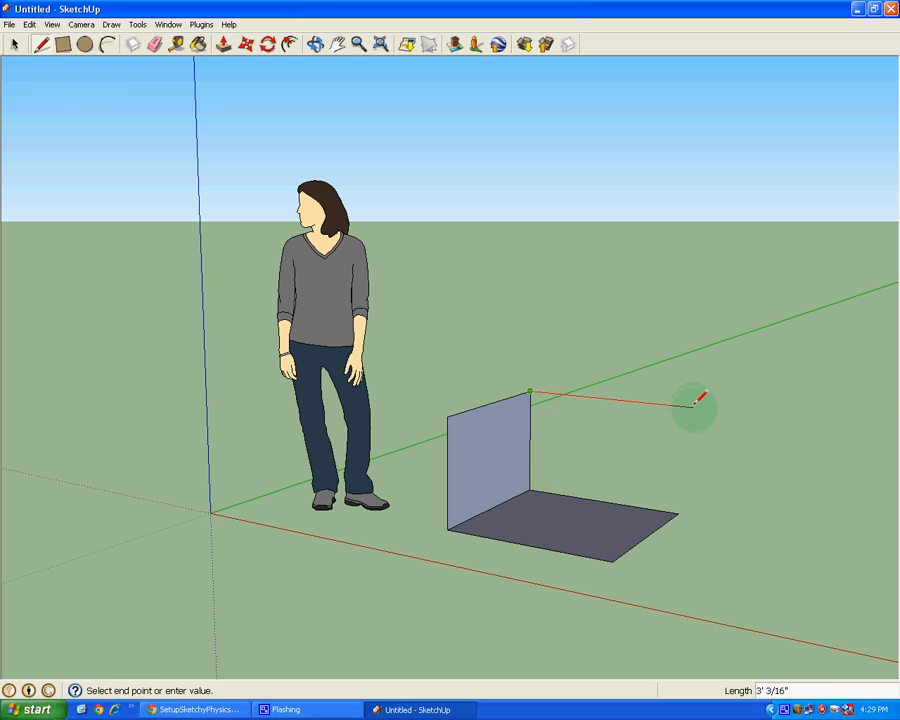
pyautogui.click(682, 406)
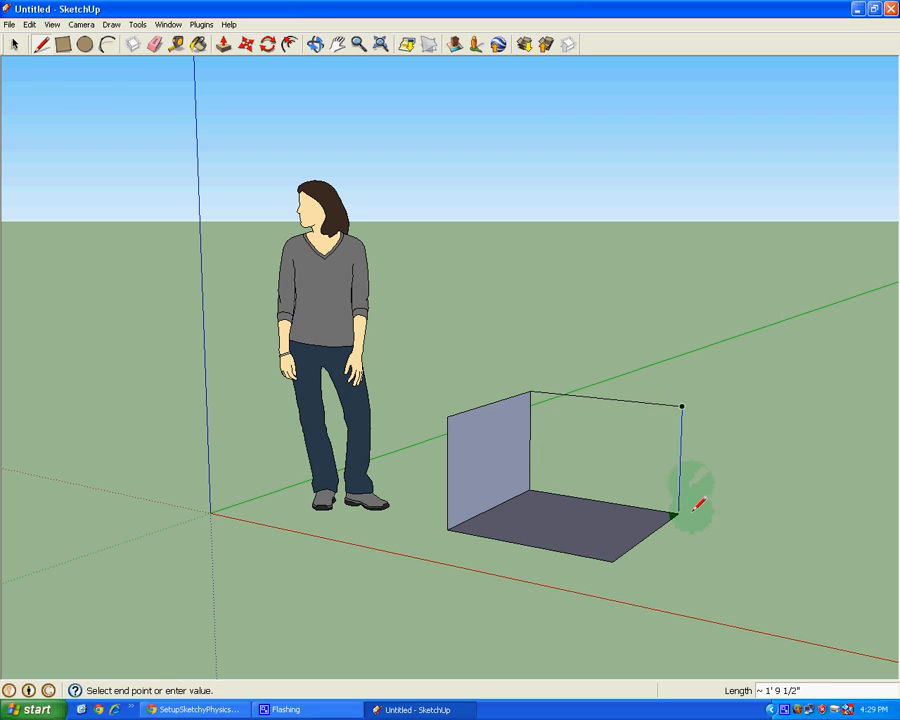
pyautogui.click(681, 514)
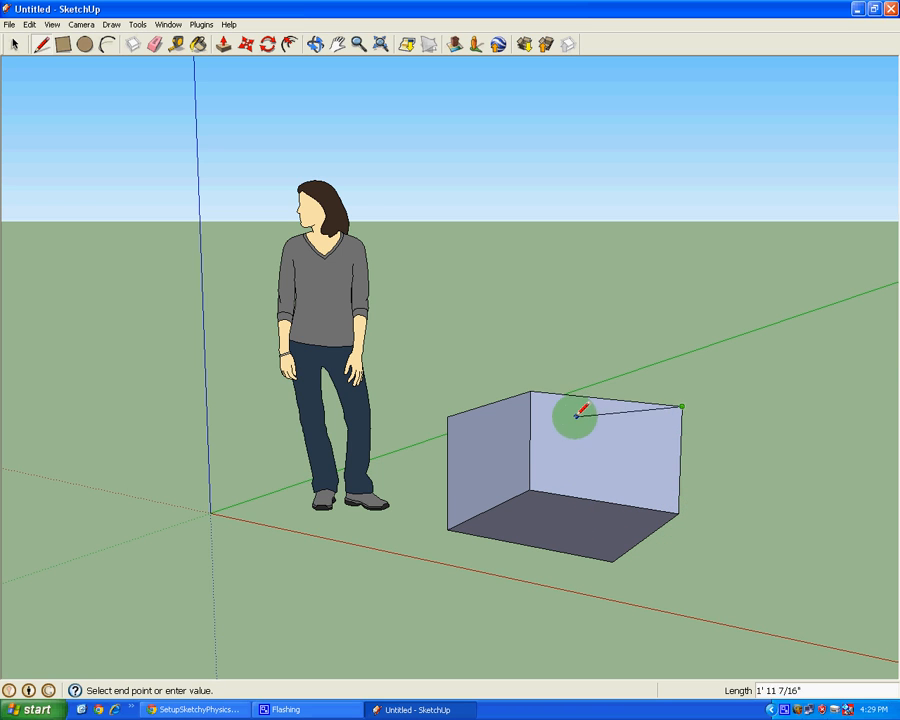
pyautogui.press('Escape')
# Draw the third wall with lines from the base's free corner, and connect the upper corners to close the box
pyautogui.click(612, 560)
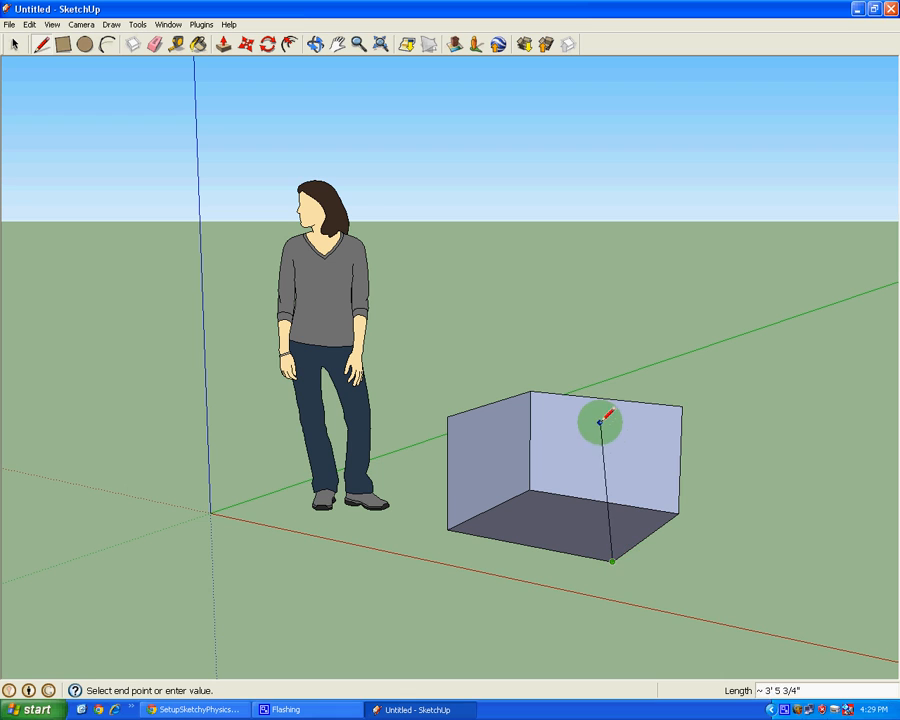
pyautogui.click(614, 435)
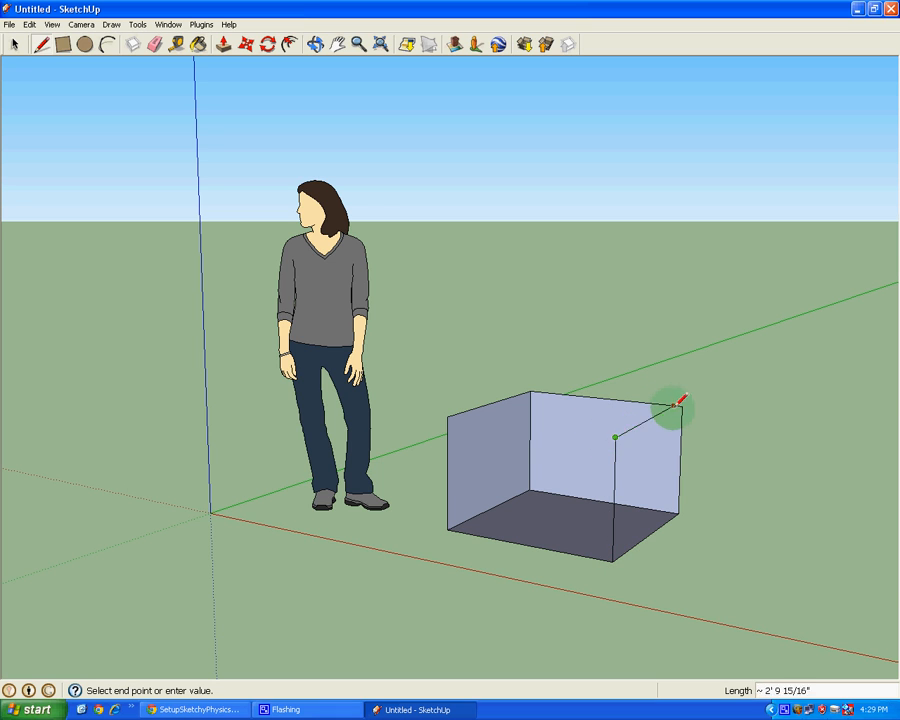
pyautogui.click(682, 406)
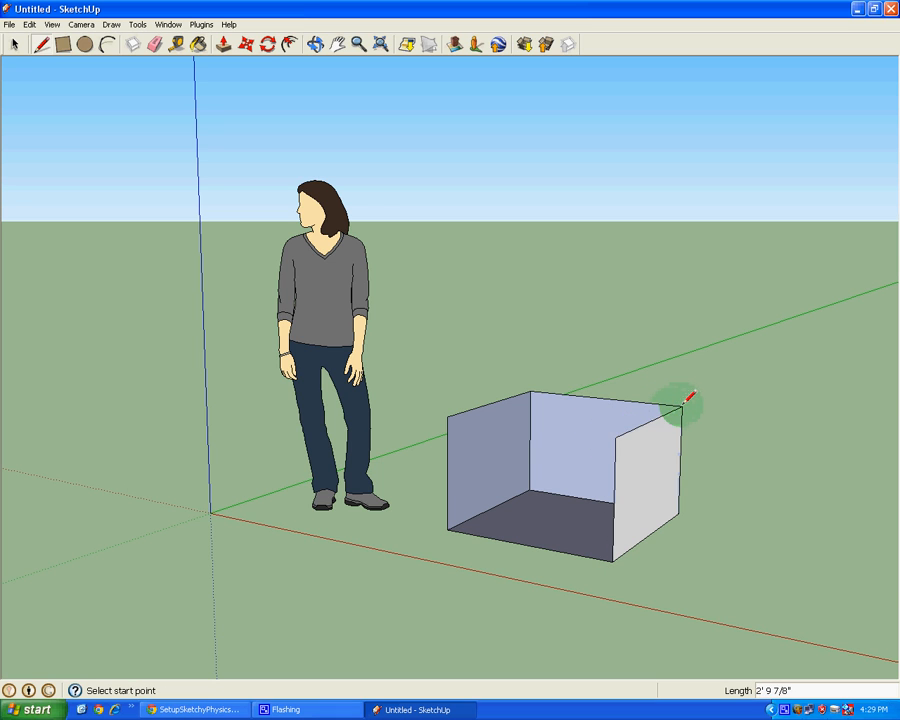
pyautogui.click(447, 416)
pyautogui.moveTo(447, 416); pyautogui.dragTo(722, 401, button='middle')
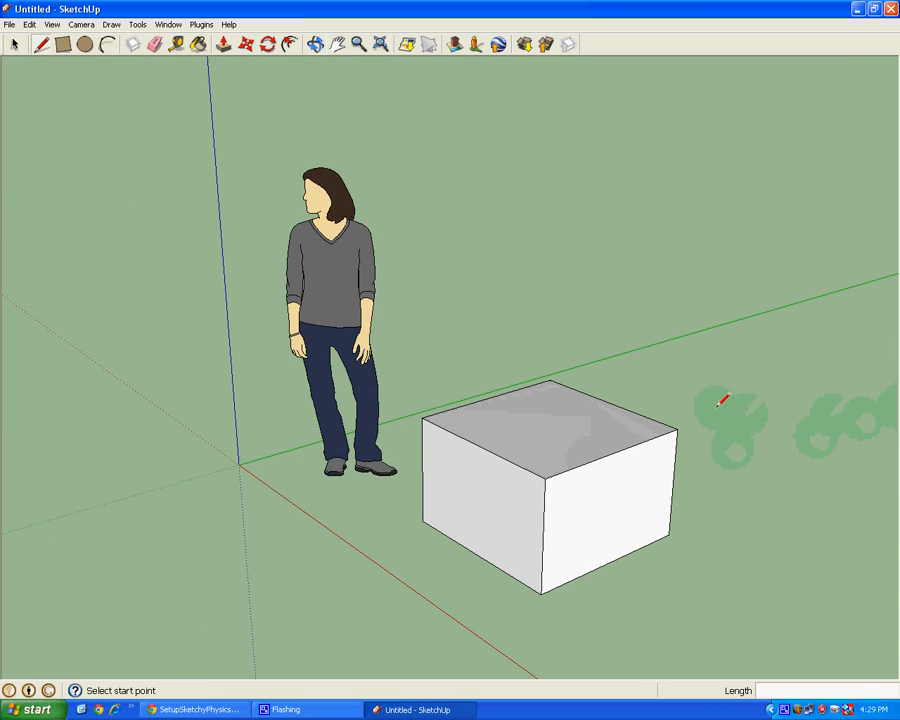
# Draw a rectangle about 4' 3 1/2" by 2' 5 5/16" on the ground across the red axis from the box
pyautogui.scroll(-3, 722, 401)
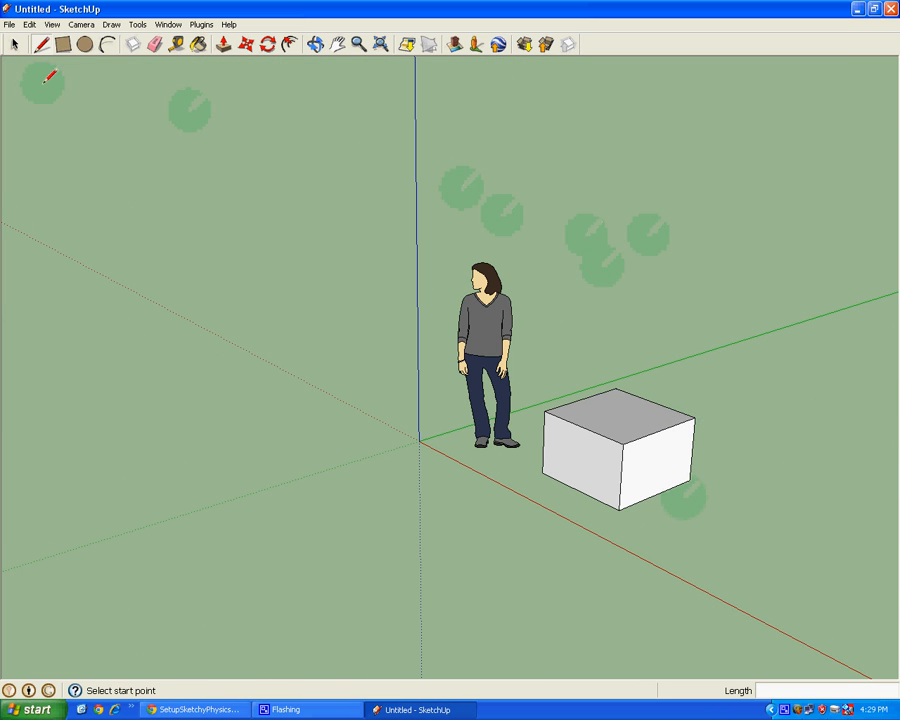
pyautogui.click(62, 45)
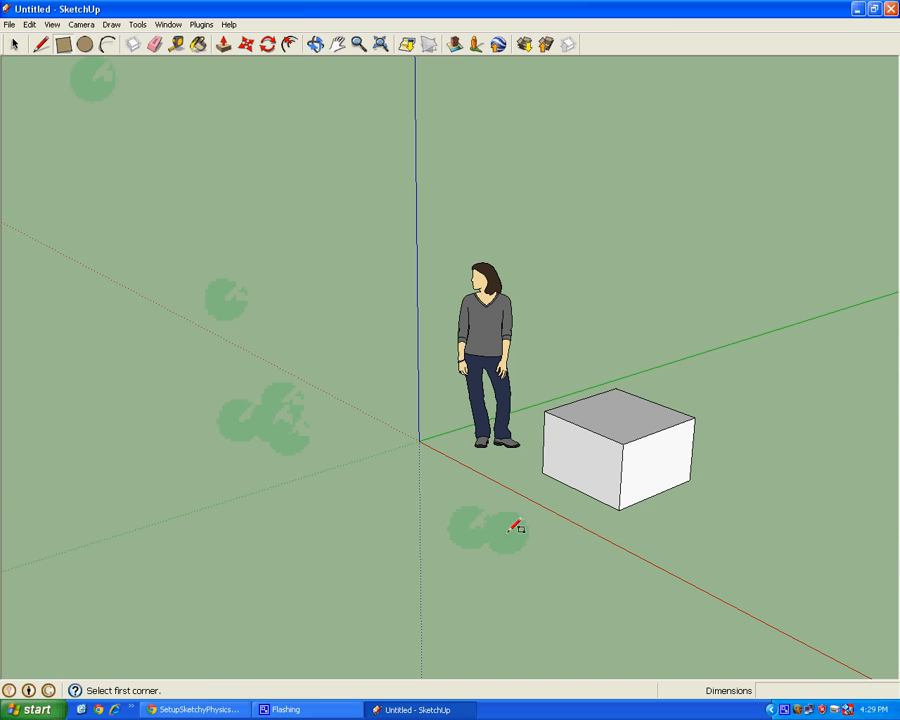
pyautogui.click(417, 473)
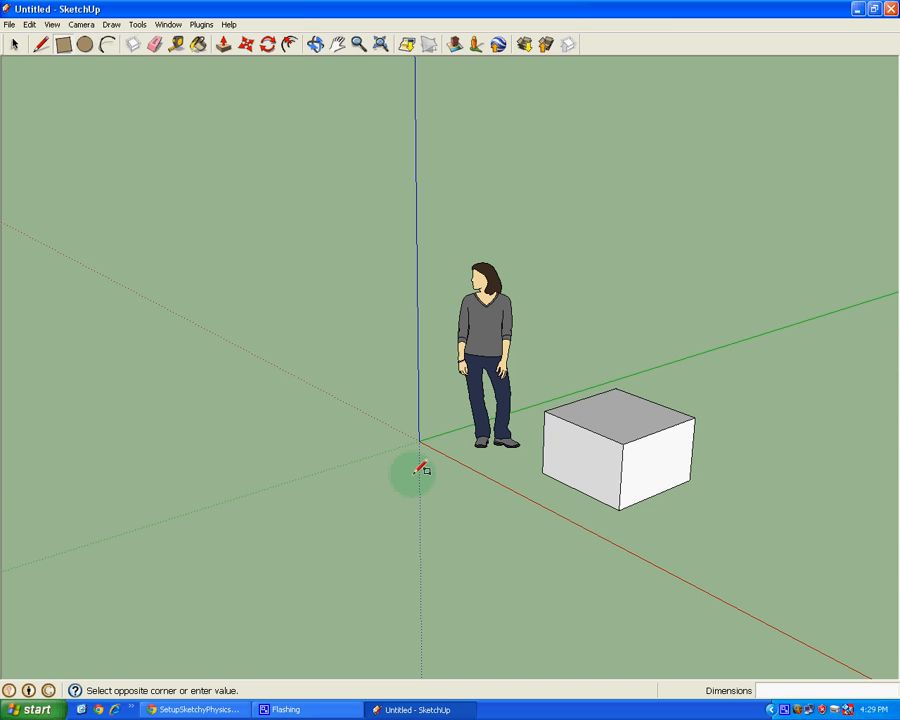
pyautogui.click(437, 566)
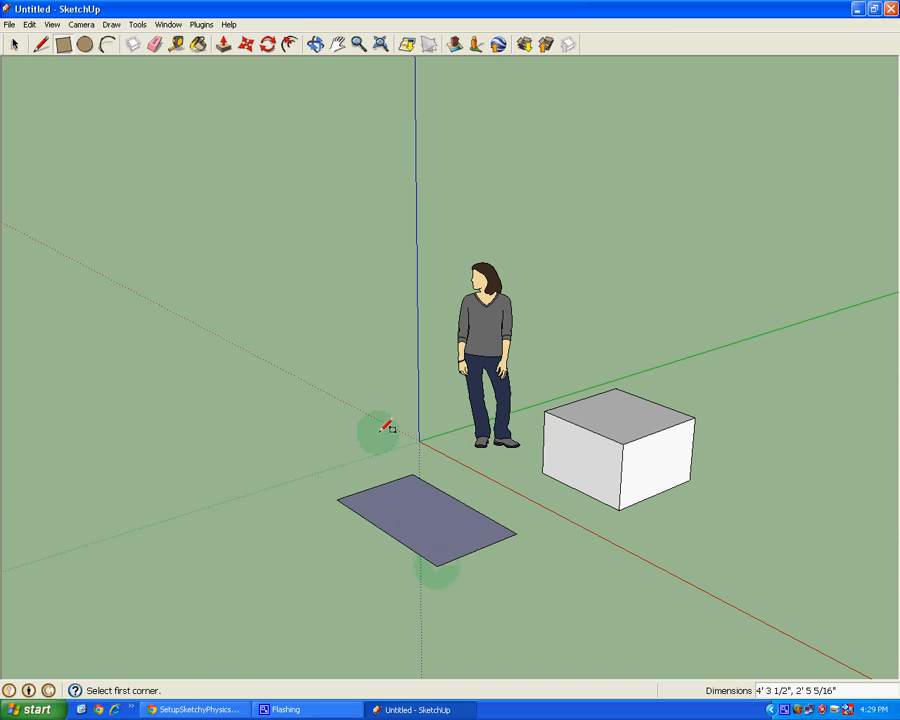
# Push/Pull the rectangle upward to the height of the first box, using the box's top corner as reference
pyautogui.click(224, 50)
pyautogui.click(388, 518)
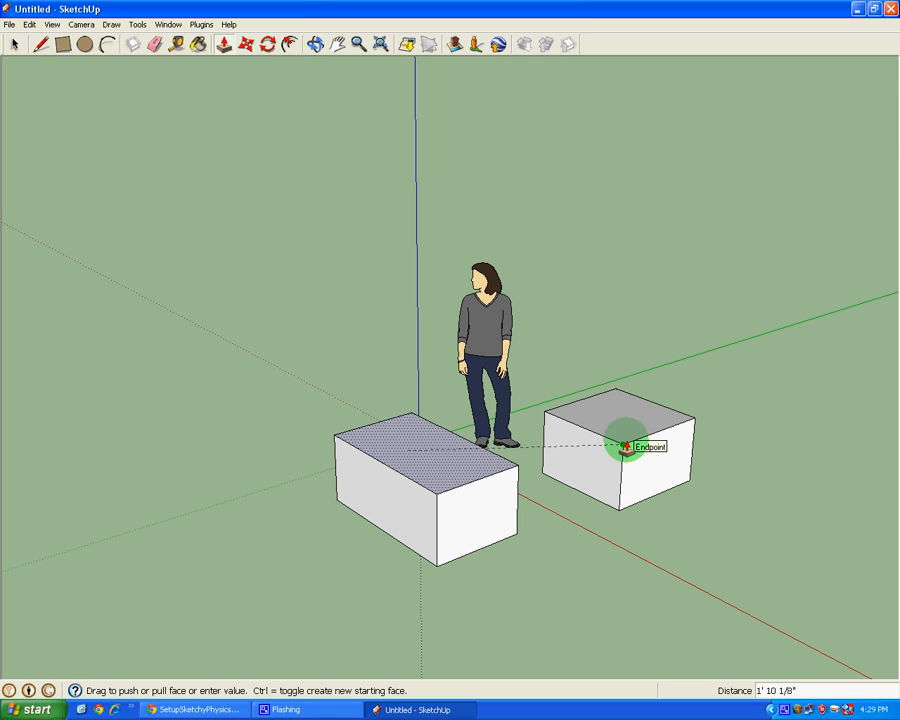
pyautogui.click(626, 447)
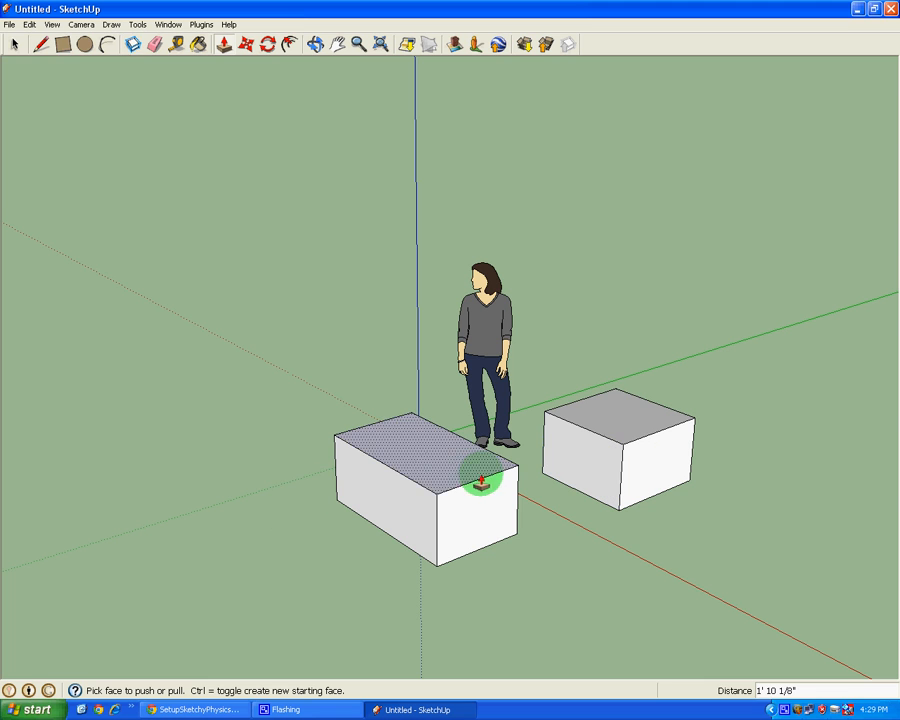
# Push/Pull the second box's front and rear end faces to line up with the first box, moving the rear one inward about 2' 2"
pyautogui.click(505, 524)
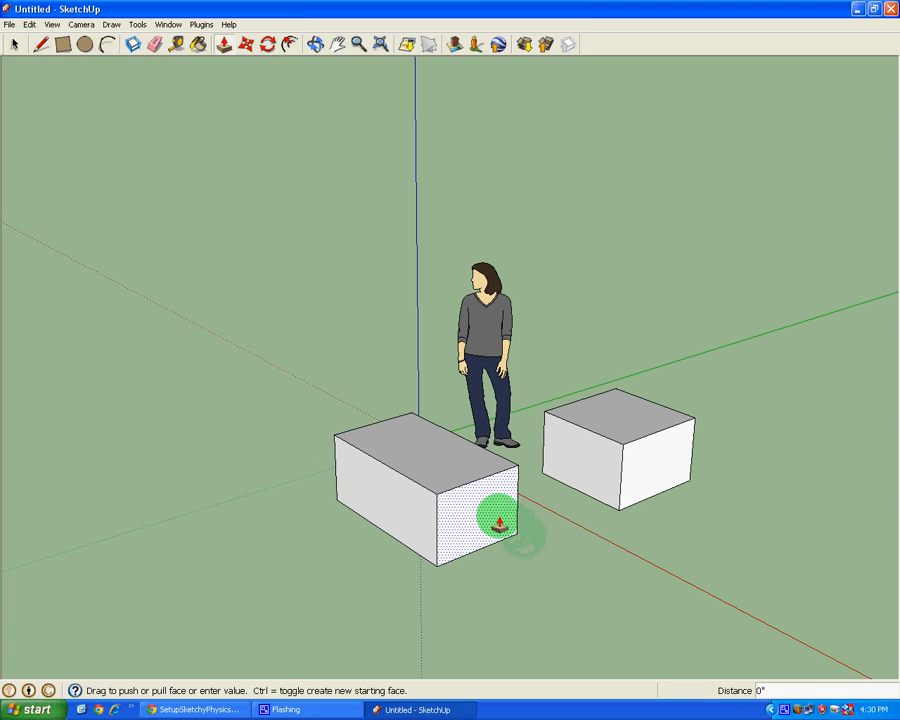
pyautogui.click(632, 466)
pyautogui.moveTo(340, 446); pyautogui.dragTo(860, 420, button='middle')
pyautogui.click(440, 478)
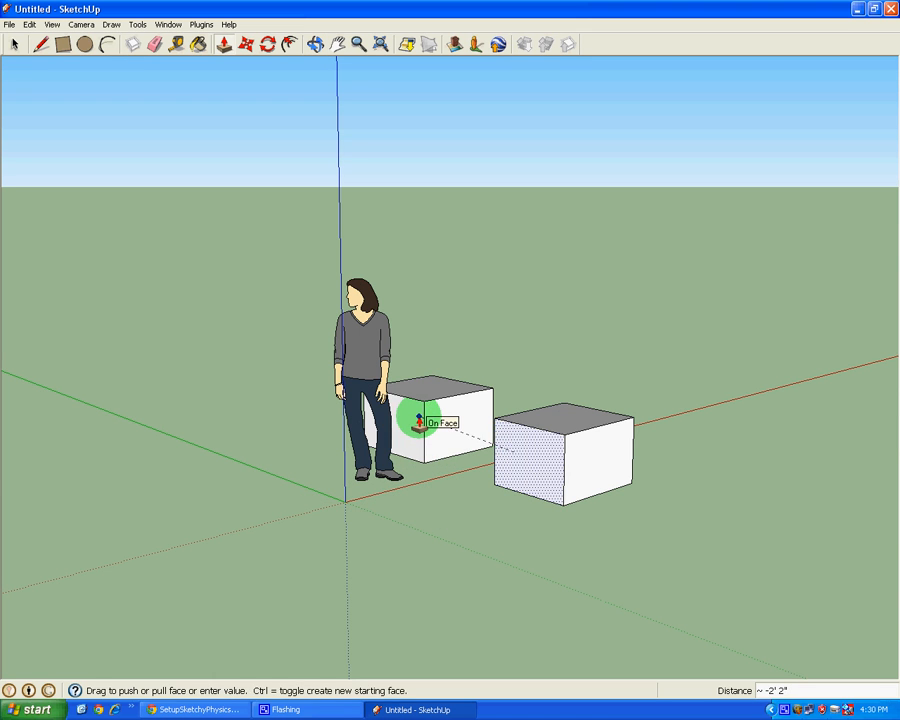
pyautogui.click(419, 420)
pyautogui.moveTo(586, 306); pyautogui.dragTo(131, 367, button='middle')
pyautogui.moveTo(508, 410); pyautogui.dragTo(343, 385, button='middle')
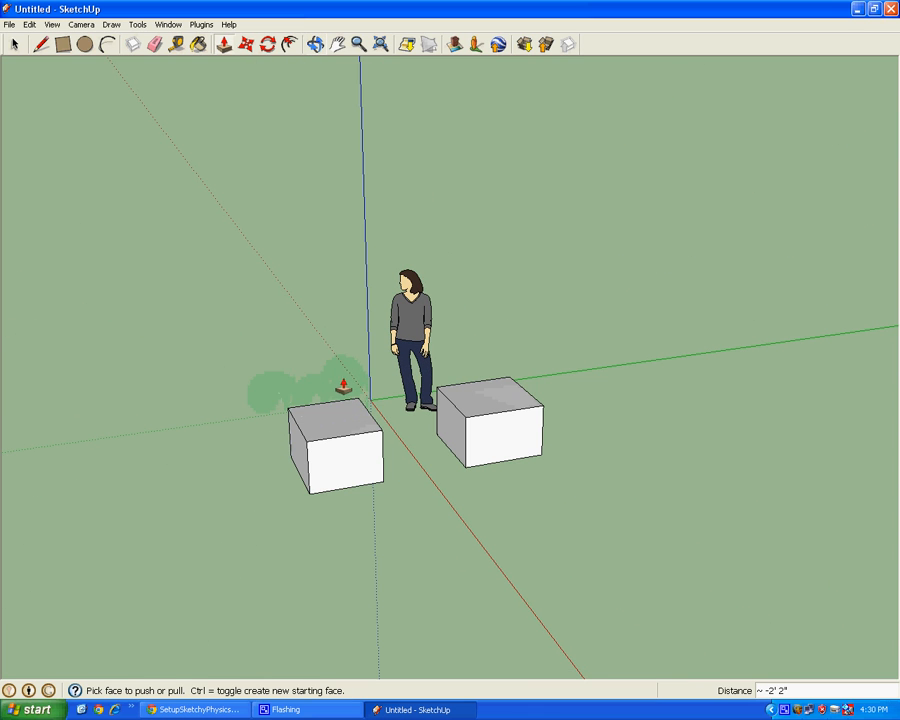
# Draw a circle with a radius of about 1' 3" on open ground and Push/Pull it into a cylinder about 2' 10" tall
pyautogui.click(86, 45)
pyautogui.click(657, 551)
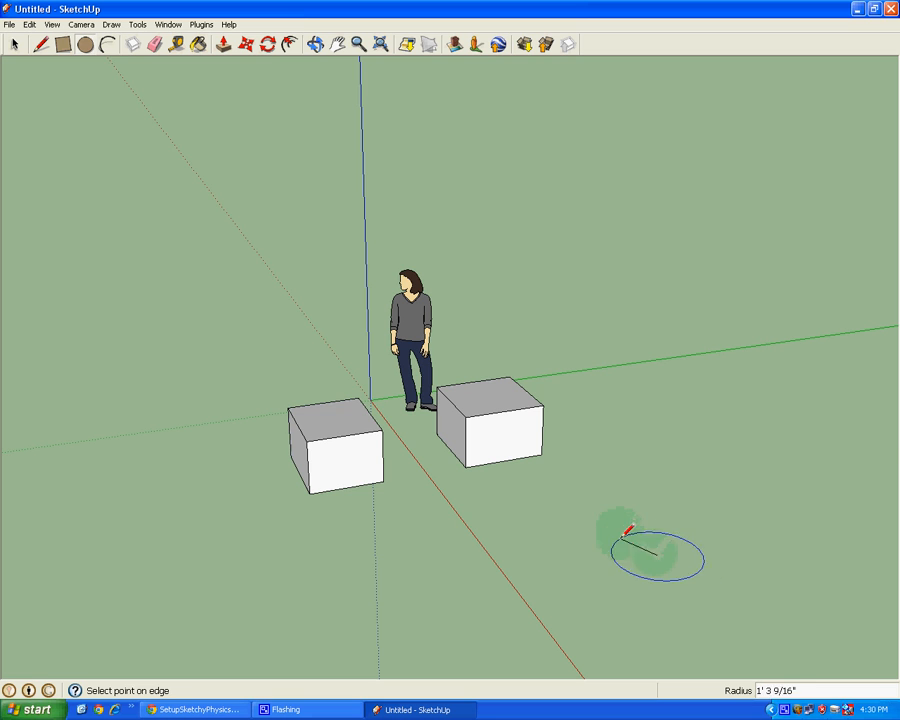
pyautogui.click(622, 537)
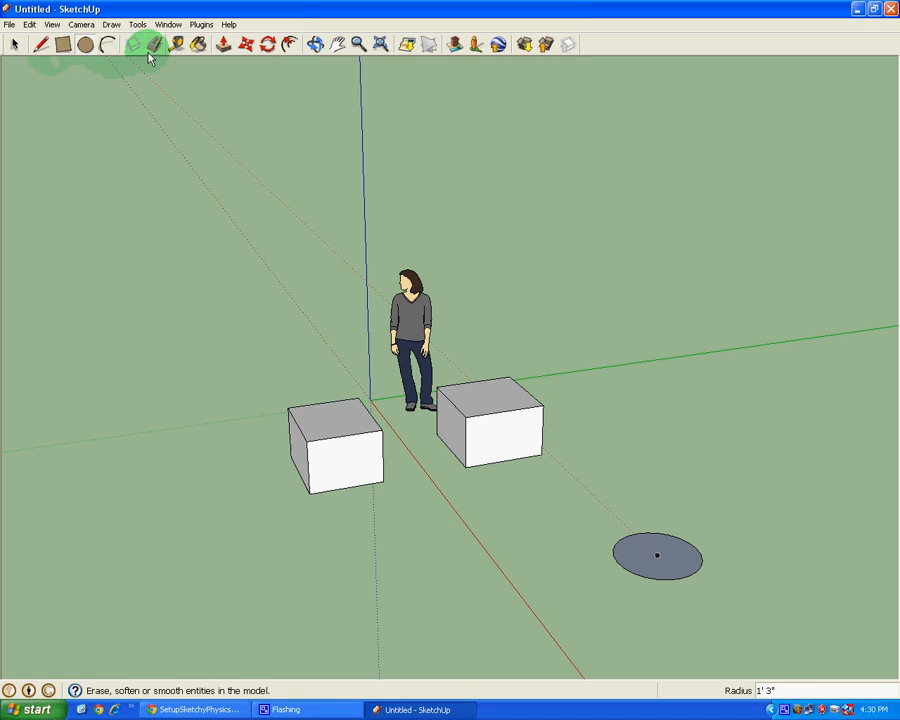
pyautogui.click(222, 44)
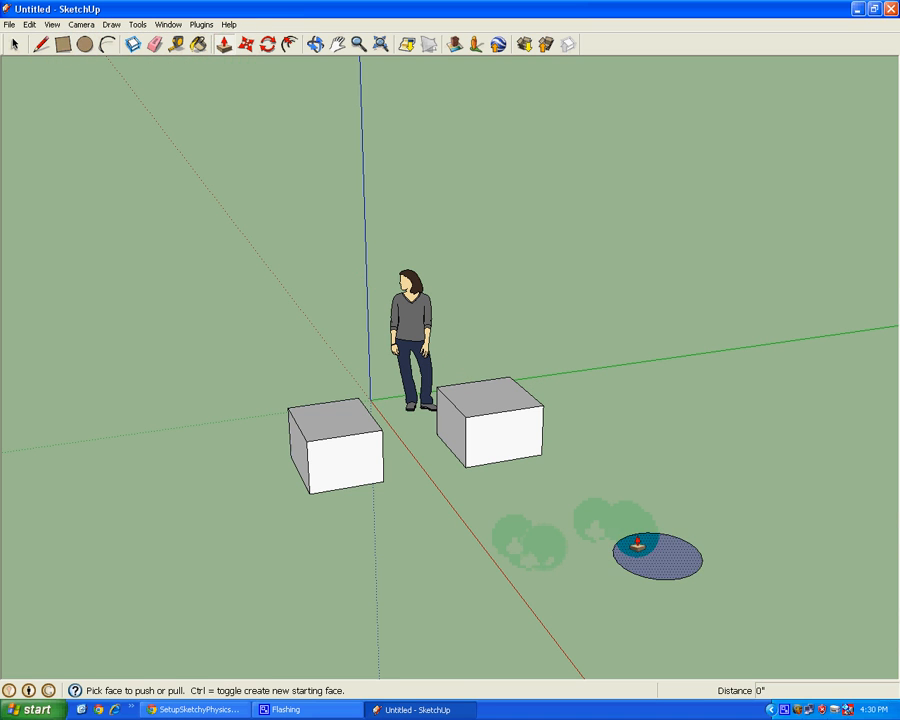
pyautogui.moveTo(637, 545); pyautogui.dragTo(661, 471)
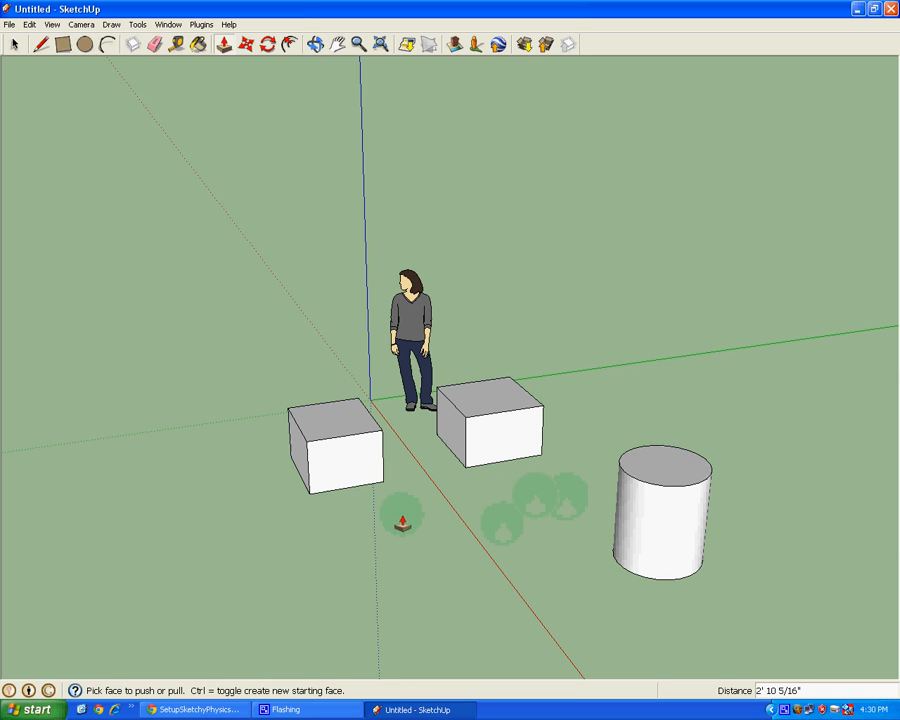
# Draw an arc with a bulge of about 1' 8" on the ground in front of the boxes, and close its ends with a straight line
pyautogui.click(108, 44)
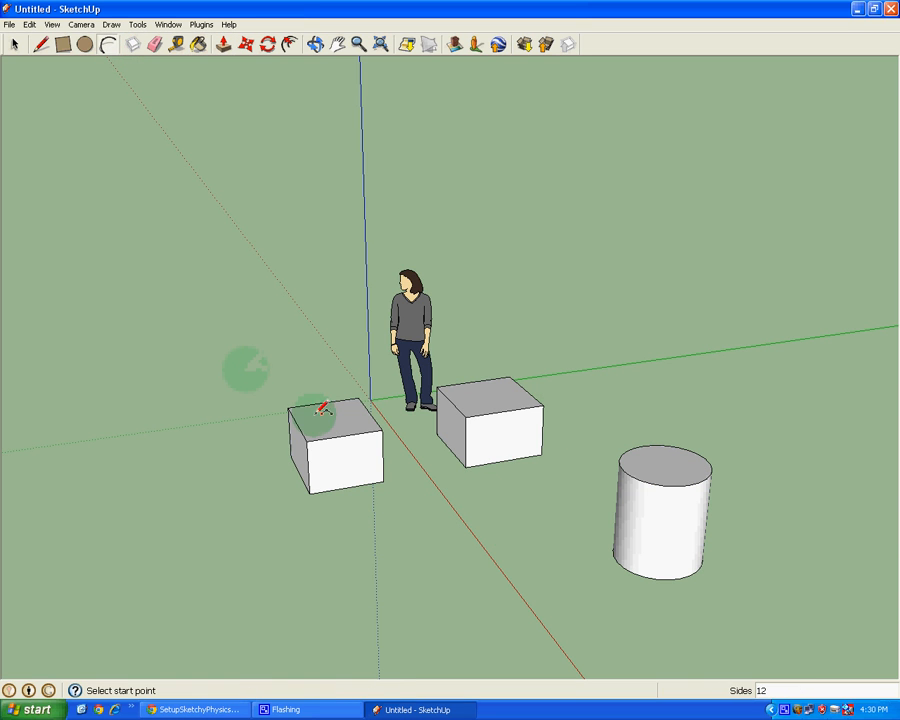
pyautogui.moveTo(472, 555); pyautogui.dragTo(481, 571)
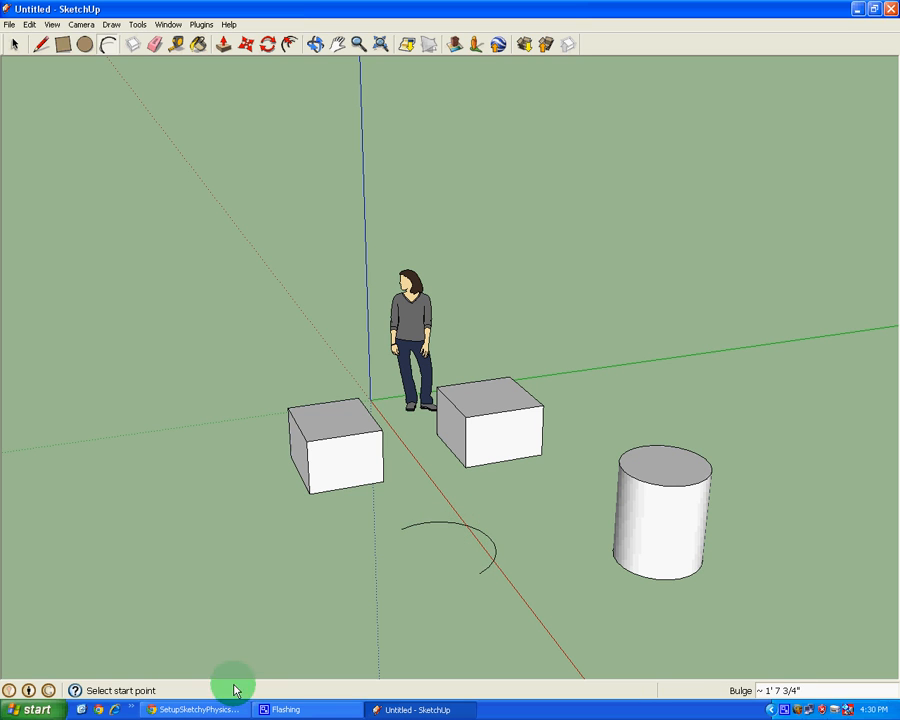
pyautogui.click(41, 44)
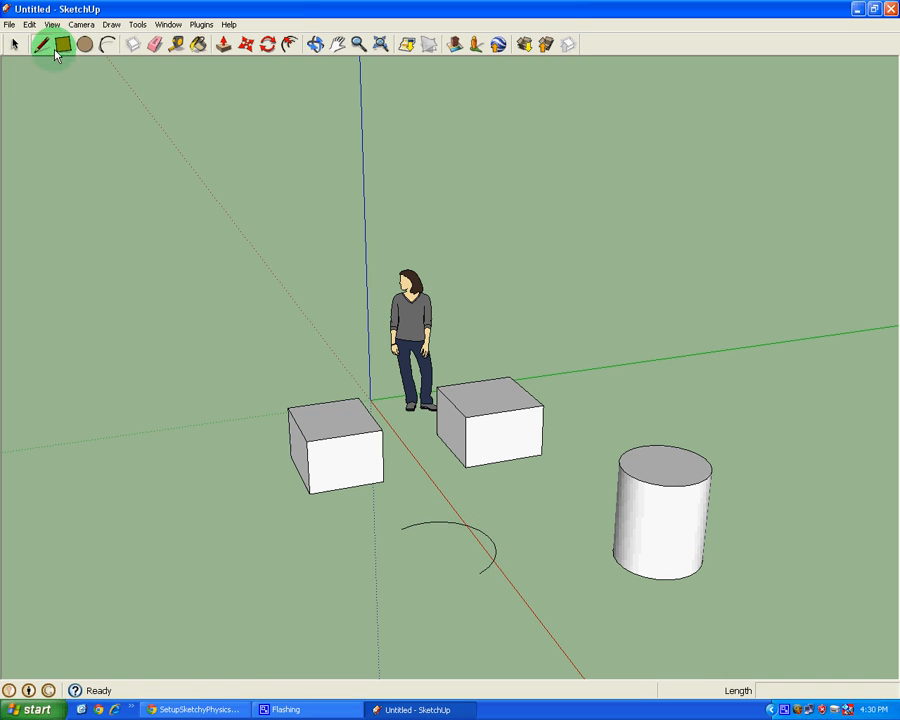
pyautogui.click(402, 526)
pyautogui.click(481, 573)
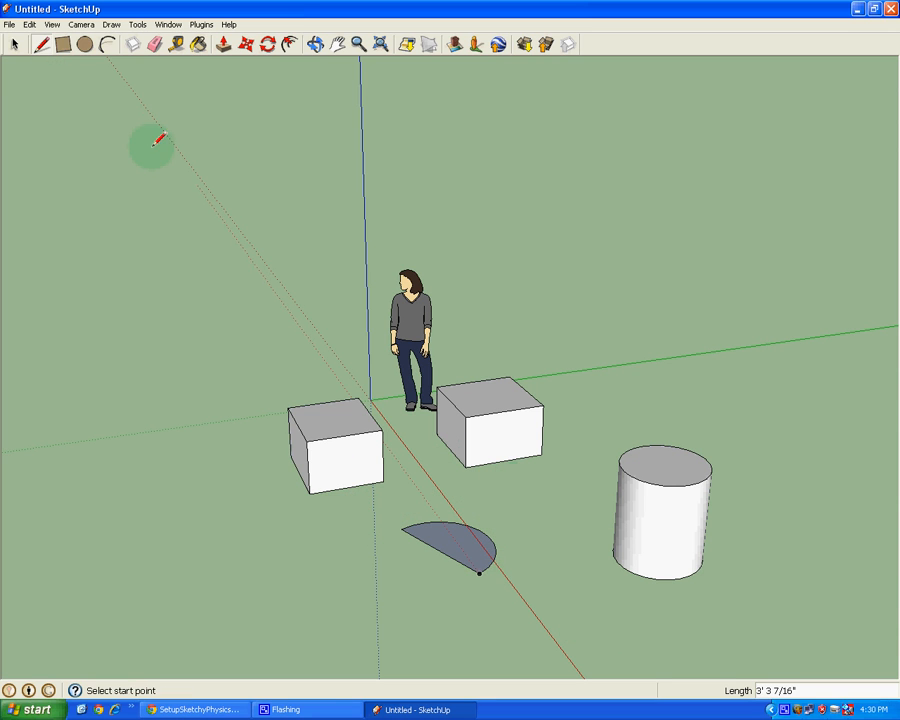
# Push/Pull the half-round face upward about 1' 10" to match the height of the first box
pyautogui.click(223, 44)
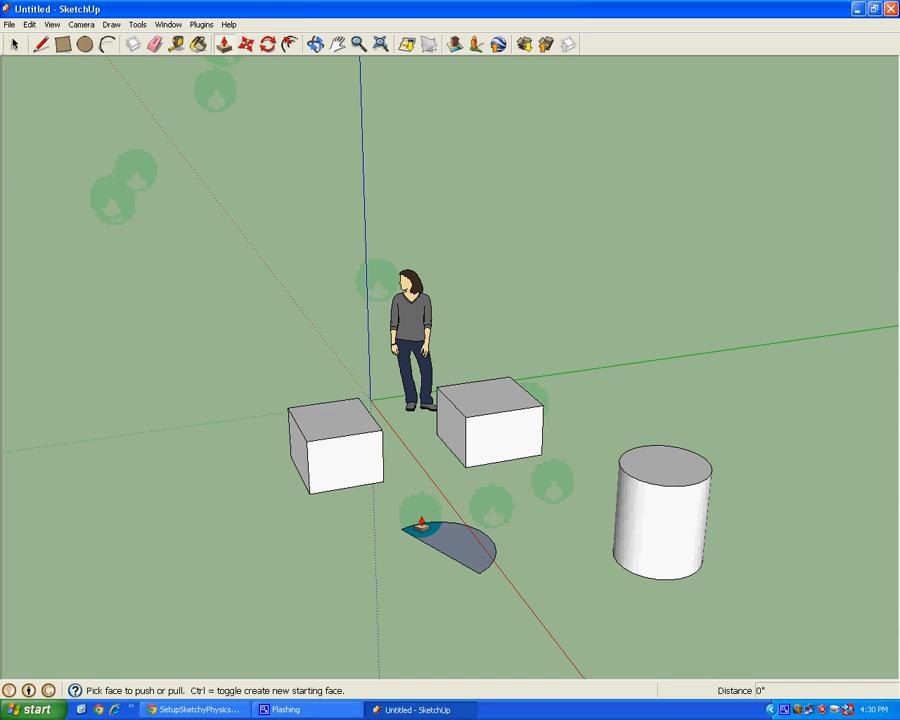
pyautogui.click(415, 528)
pyautogui.click(317, 421)
pyautogui.moveTo(214, 415); pyautogui.dragTo(258, 440, button='middle')
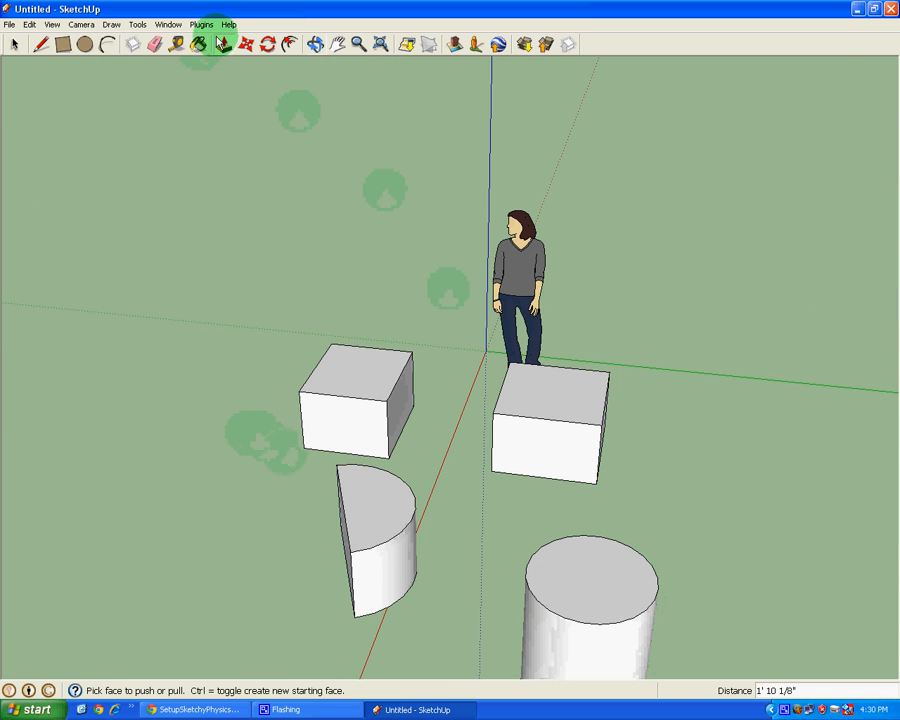
# Draw a circle with a radius of about 5 1/4" on the front face of the second box
pyautogui.click(85, 45)
pyautogui.scroll(5, 590, 395)
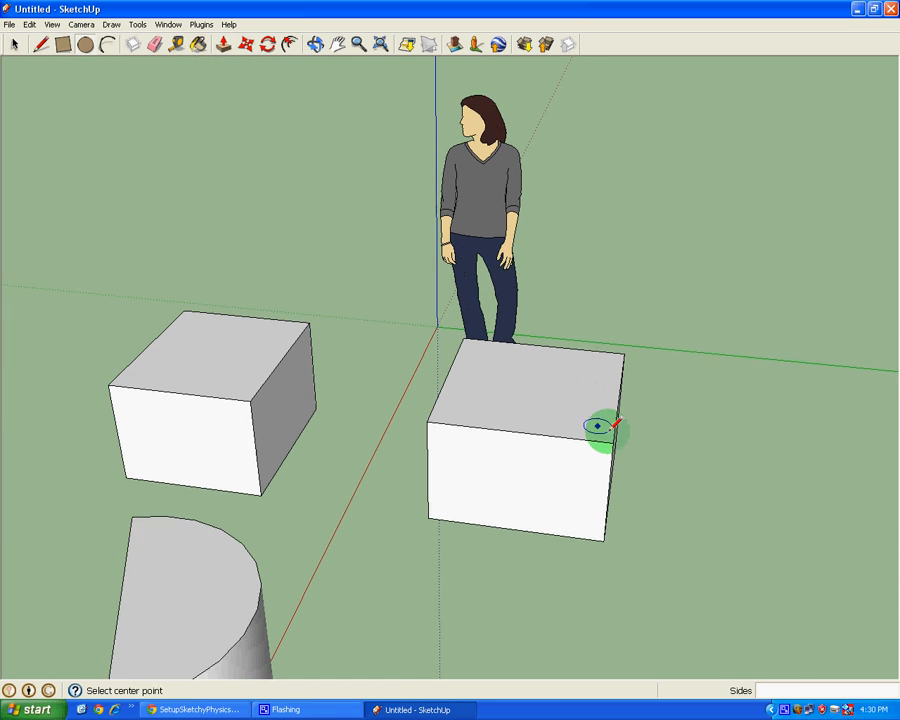
pyautogui.click(501, 507)
pyautogui.click(488, 481)
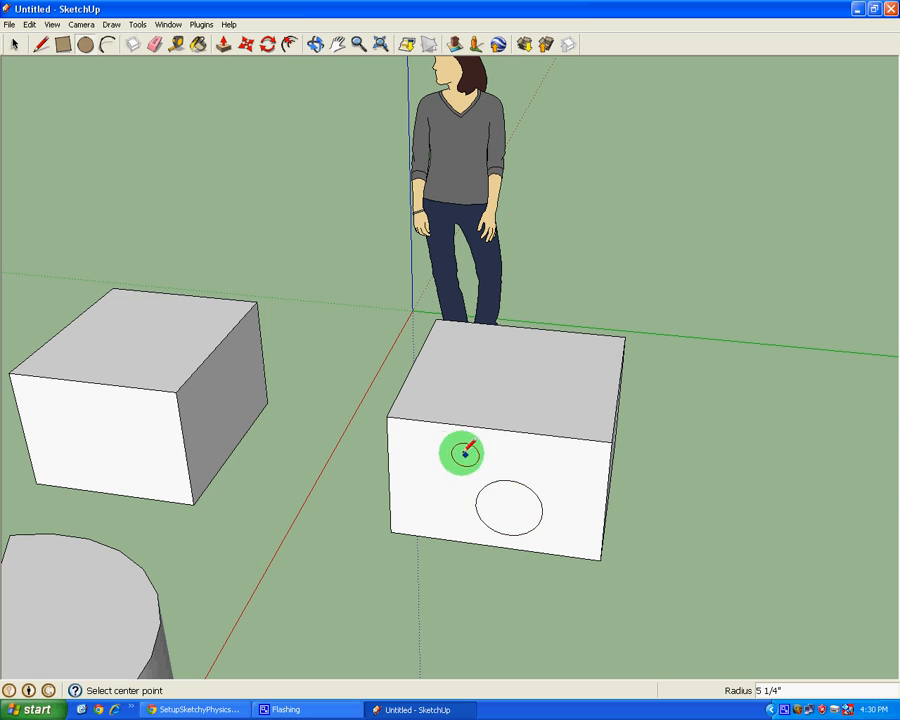
# Push/Pull the circle 2' 10" inward to cut a hole through to the second box's rear face
pyautogui.click(222, 44)
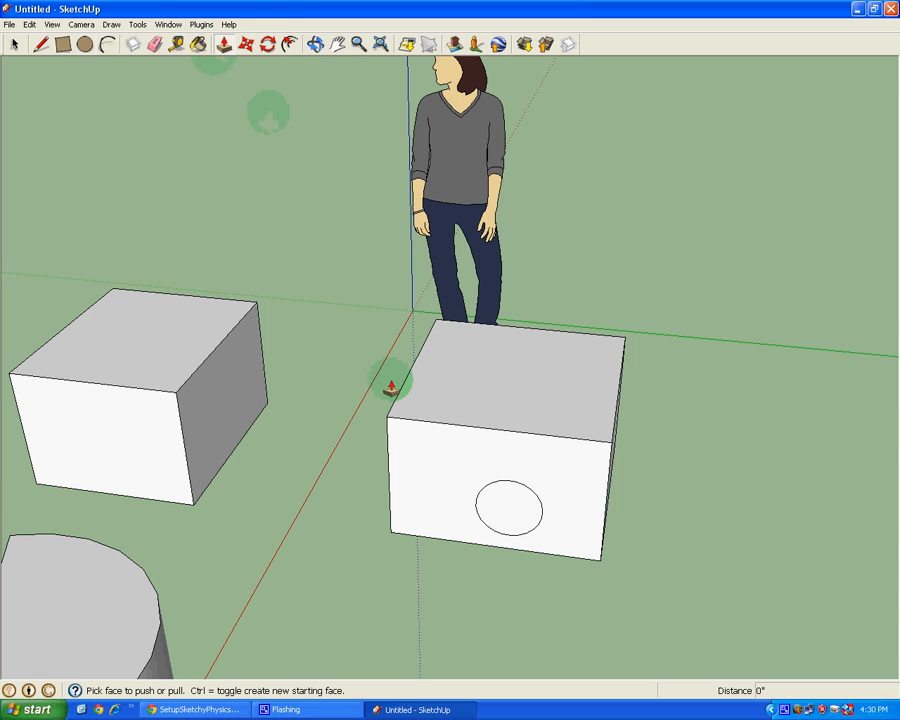
pyautogui.click(492, 505)
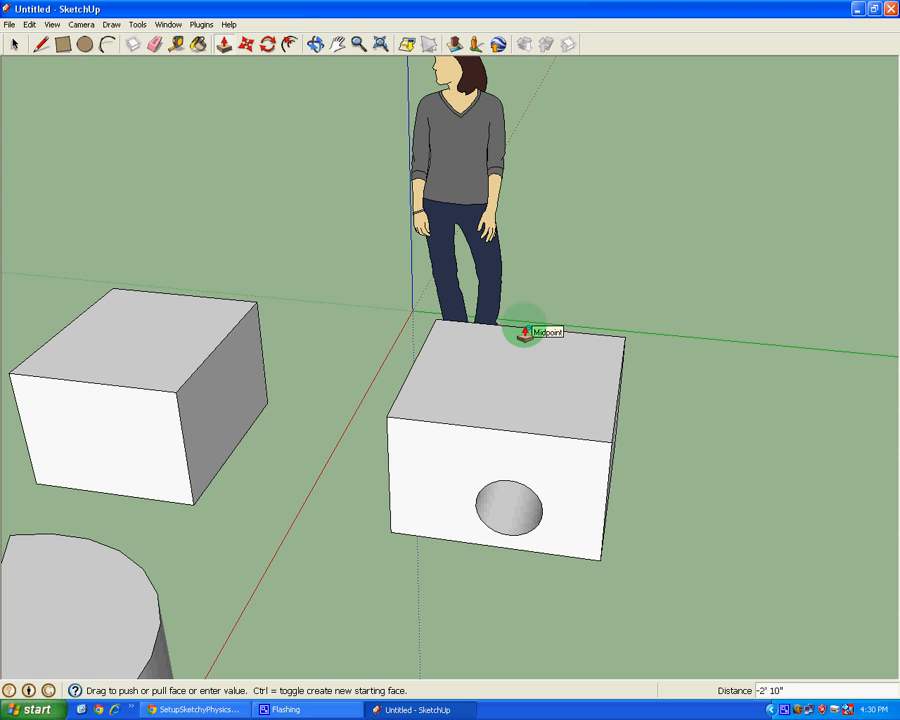
pyautogui.click(524, 333)
pyautogui.moveTo(526, 424); pyautogui.dragTo(313, 249, button='middle')
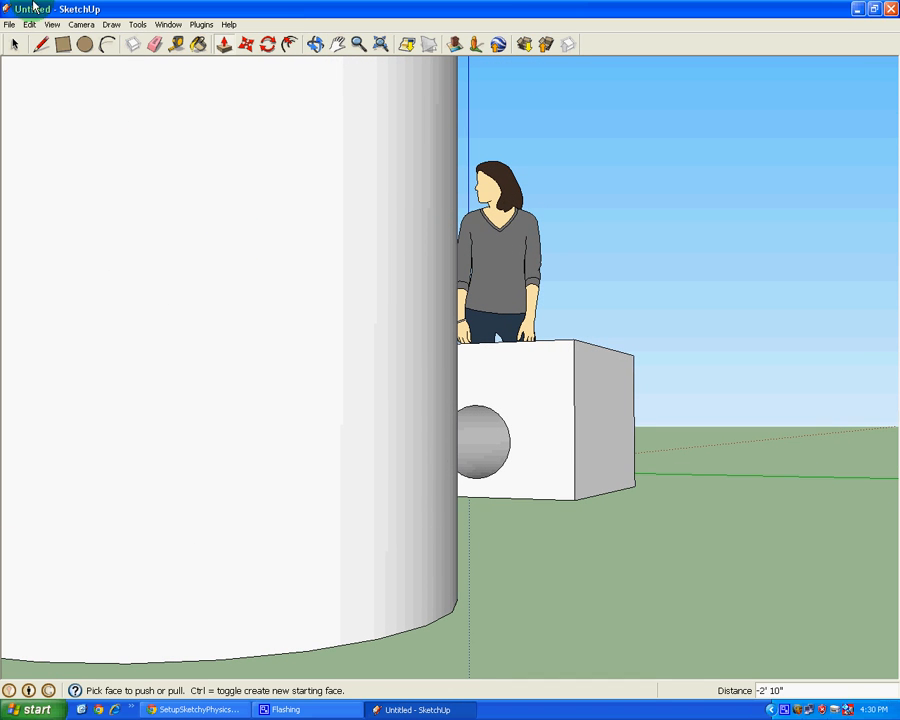
# Delete the curved side surface of the cylinder, keeping its two circular end faces
pyautogui.click(40, 44)
pyautogui.click(14, 44)
pyautogui.click(265, 285)
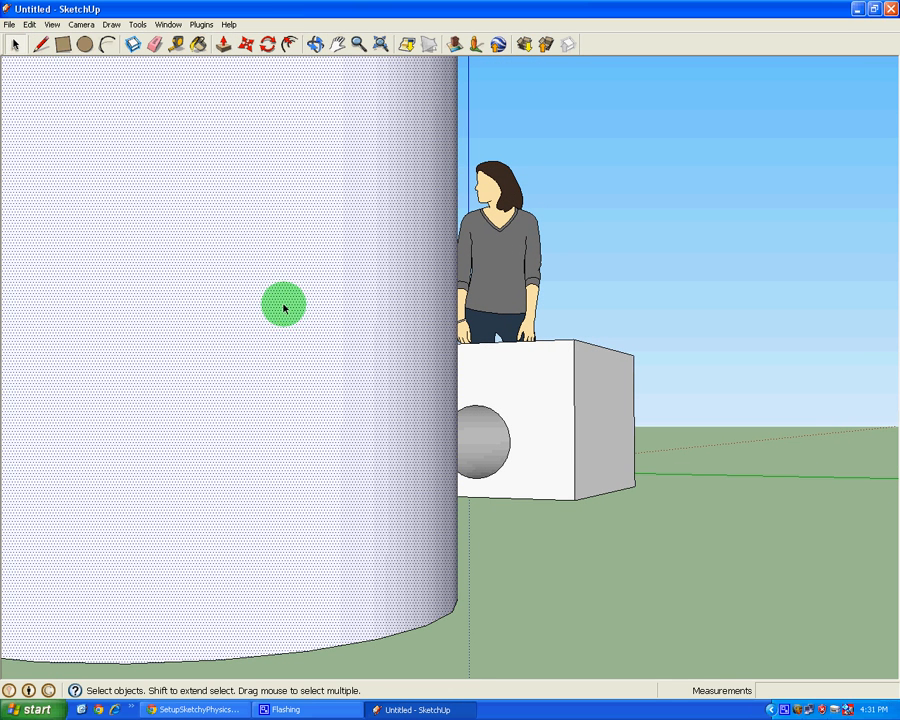
pyautogui.moveTo(272, 286); pyautogui.dragTo(126, 482, button='middle')
pyautogui.scroll(-2, 181, 361)
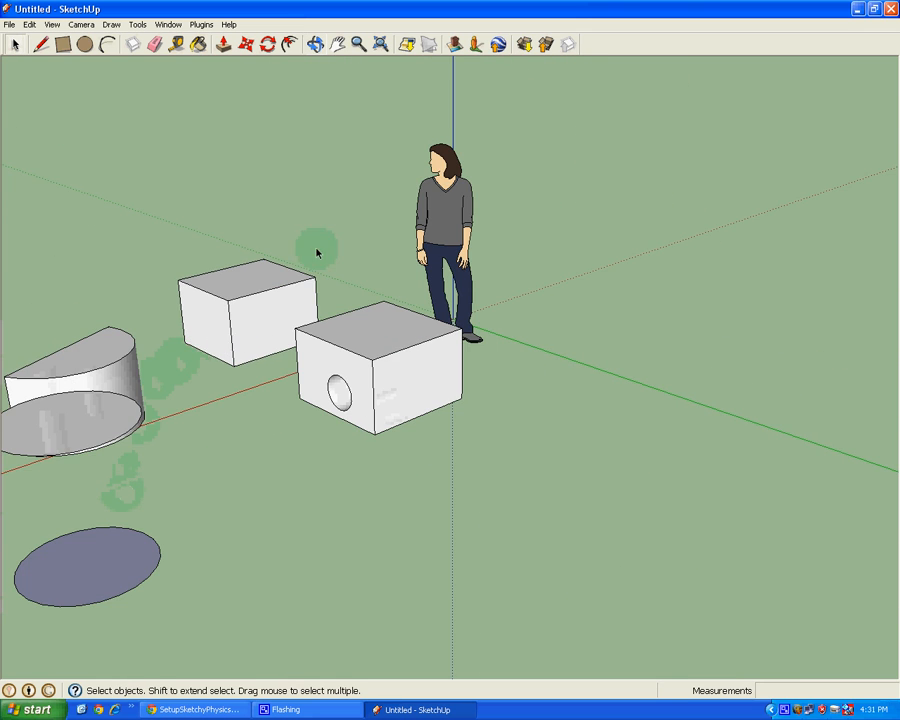
# Delete the top face of the box with the hole to expose its interior
pyautogui.scroll(2, 450, 210)
pyautogui.scroll(2, 34, 51)
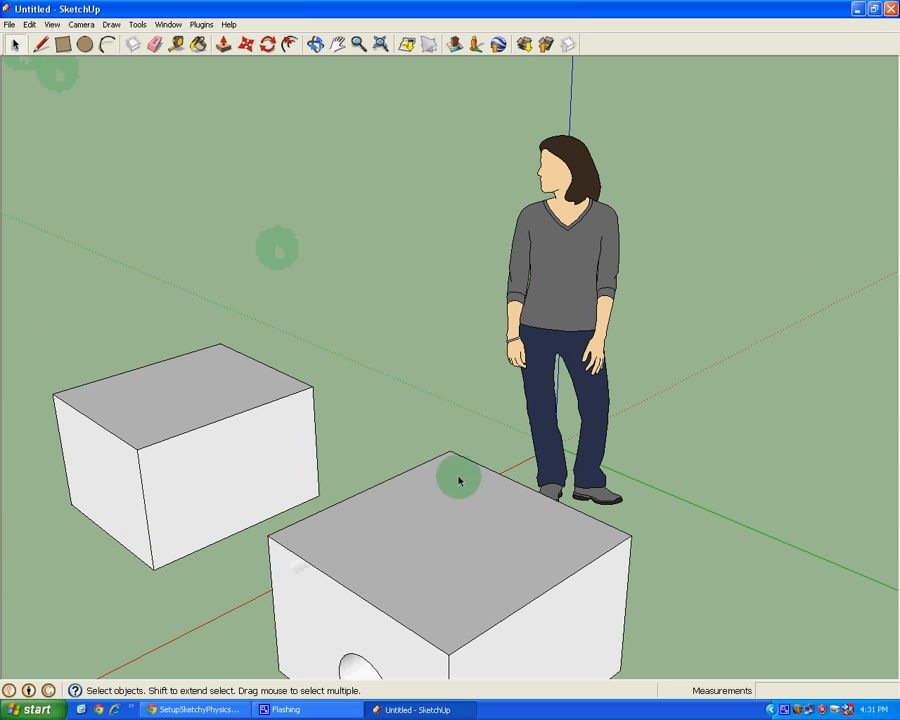
pyautogui.click(436, 505)
pyautogui.press('Delete')
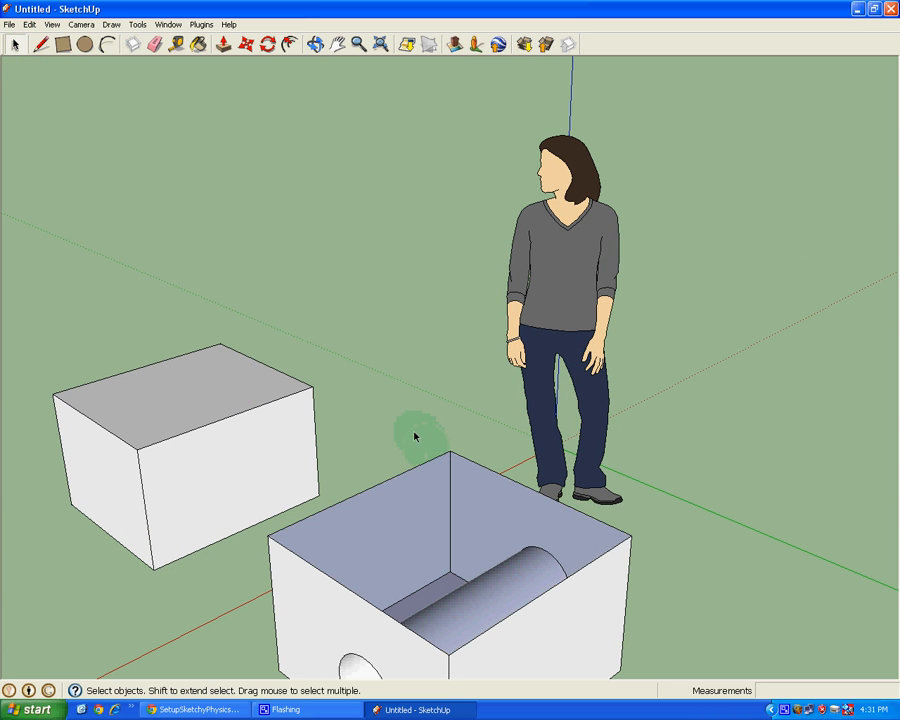
# Erase the two circular discs left over from the cylinder
pyautogui.scroll(1, 420, 434)
pyautogui.moveTo(422, 435); pyautogui.dragTo(187, 594, button='middle')
pyautogui.scroll(-4, 217, 492)
pyautogui.moveTo(219, 494); pyautogui.dragTo(552, 338, button='middle')
pyautogui.scroll(-5, 550, 335)
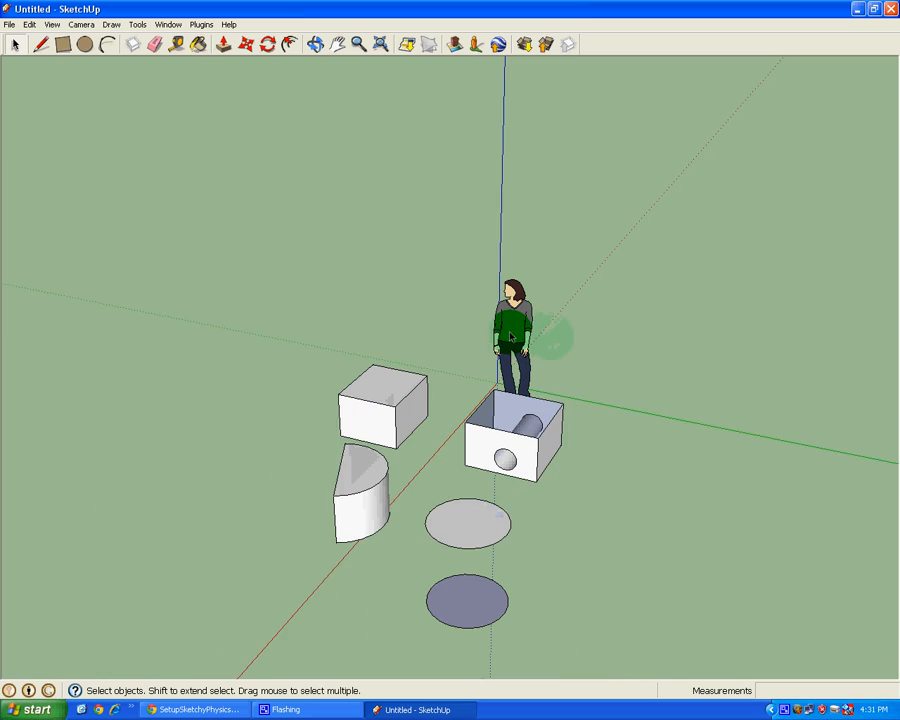
pyautogui.click(155, 45)
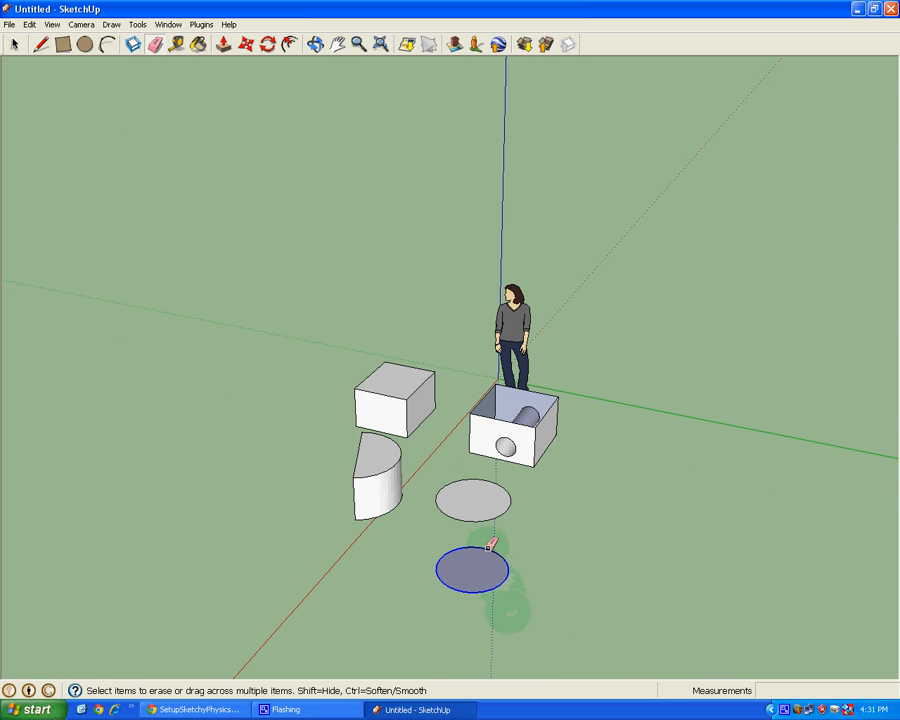
pyautogui.press('Delete')
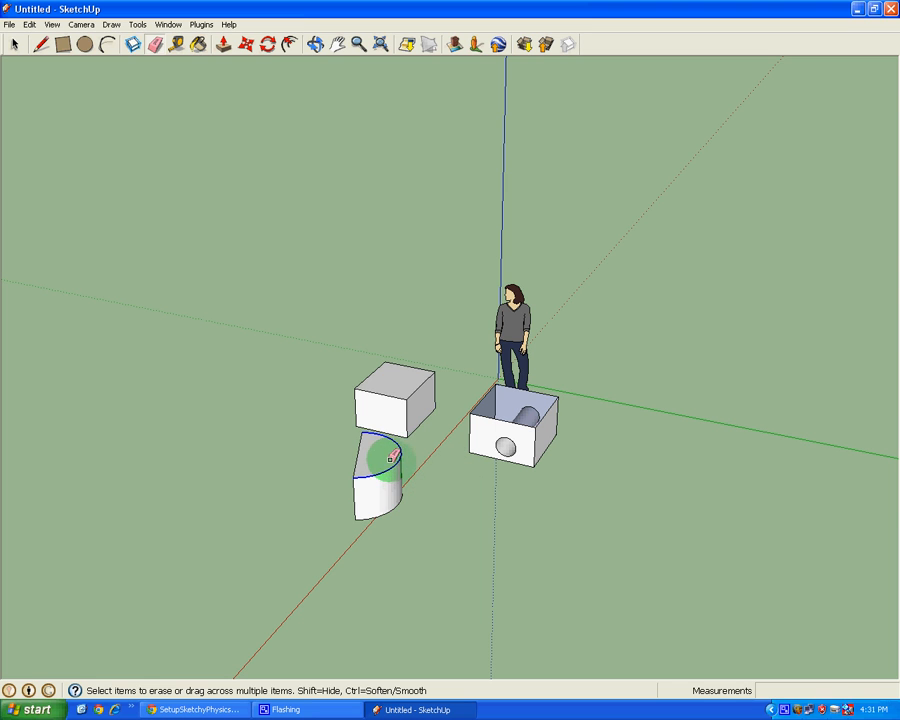
# Erase the half-cylinder's curved top edge and the edges meeting at the first box's nearest top corner
pyautogui.click(390, 445)
pyautogui.scroll(1, 380, 410)
pyautogui.scroll(2, 415, 388)
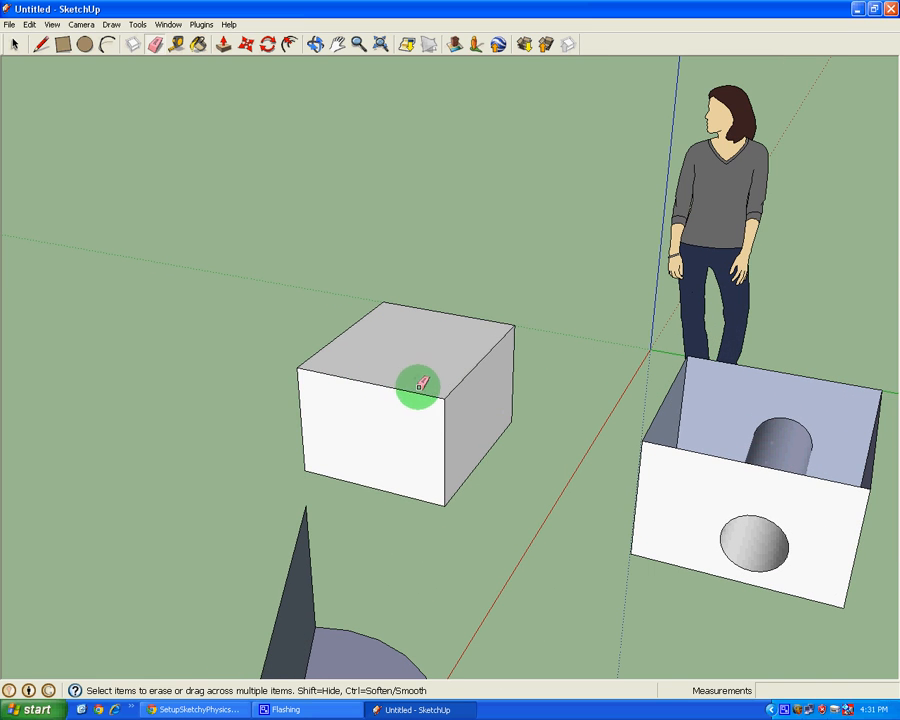
pyautogui.moveTo(447, 396); pyautogui.dragTo(440, 400)
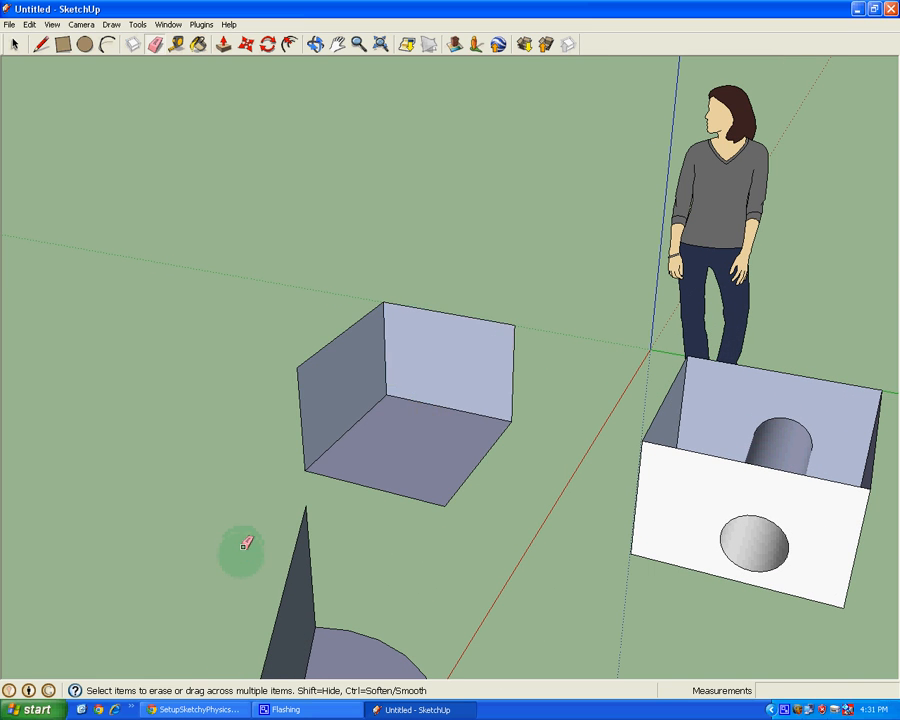
pyautogui.scroll(-3, 236, 516)
pyautogui.moveTo(236, 516)
pyautogui.mouseDown(button='middle')
pyautogui.moveTo(498, 463)
pyautogui.moveTo(275, 450)
pyautogui.moveTo(338, 424)
pyautogui.moveTo(397, 426)
pyautogui.moveTo(140, 544)
pyautogui.moveTo(250, 360)
pyautogui.mouseUp(button='middle')
pyautogui.press('e')
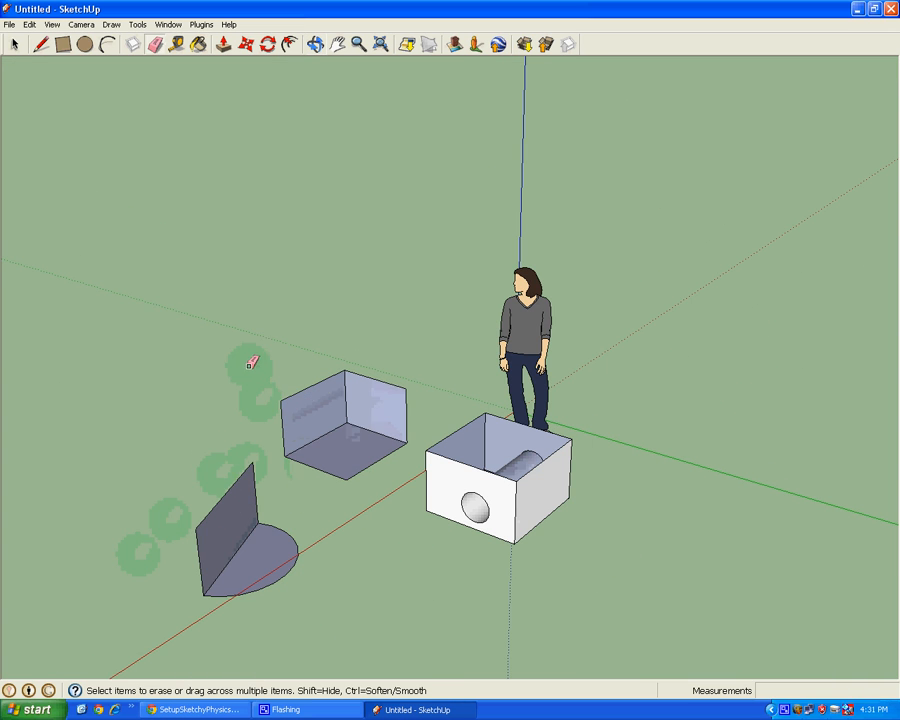
pyautogui.click(104, 46)
pyautogui.click(42, 44)
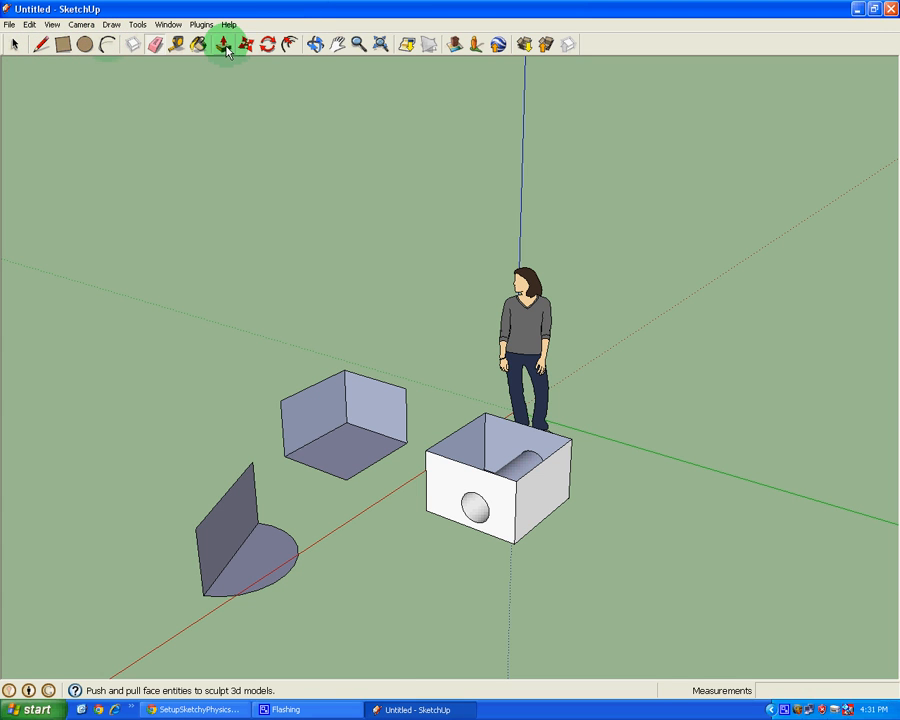
pyautogui.scroll(-3, 251, 57)
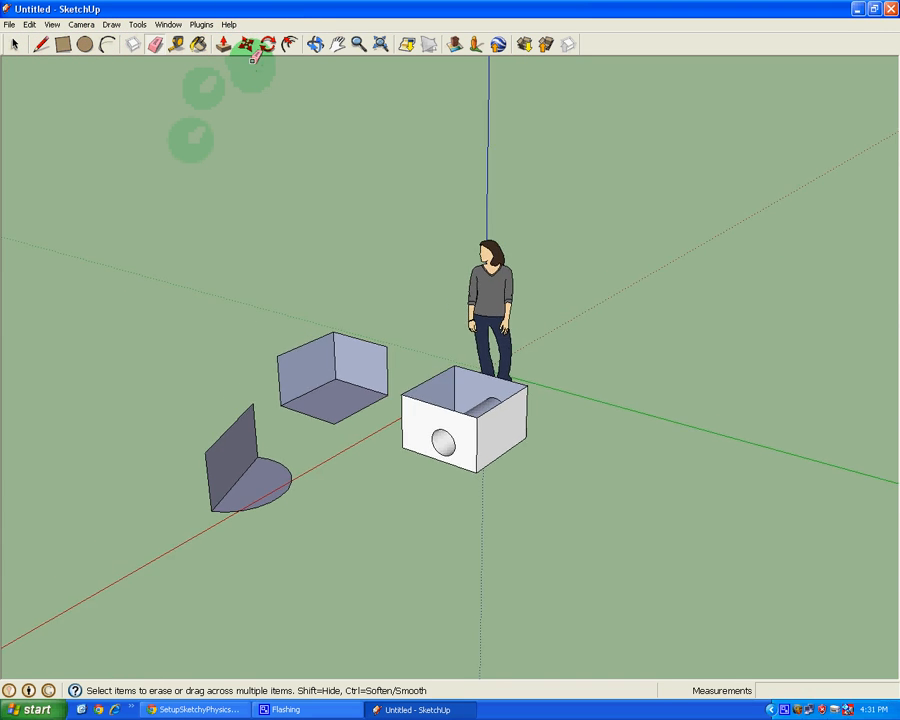
pyautogui.scroll(5, 251, 58)
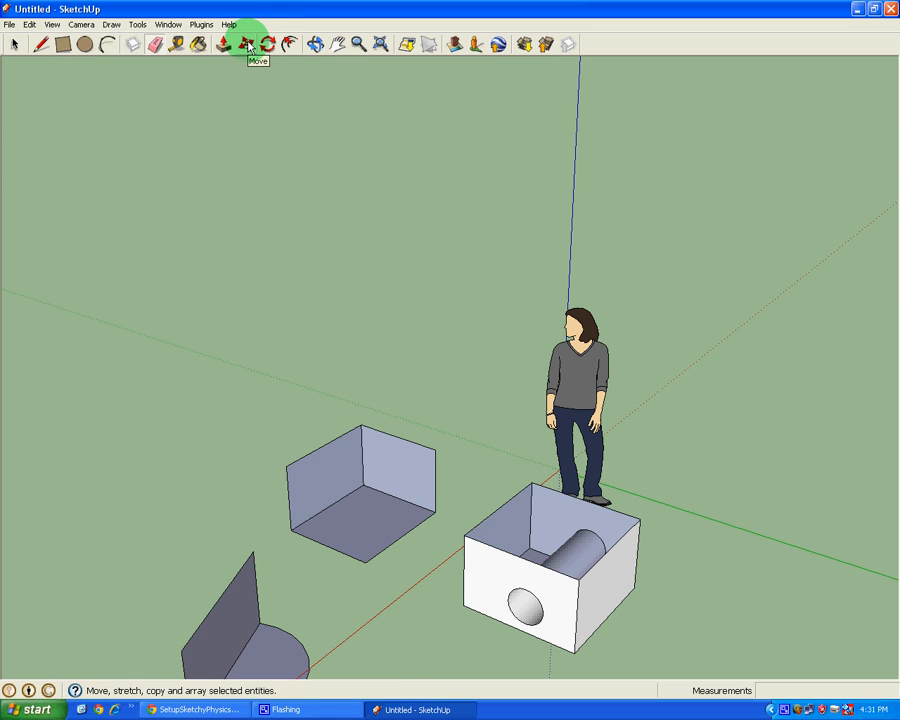
# Move the front top edge of the box with the hole back 2' 10" onto its rear top edge
pyautogui.click(248, 46)
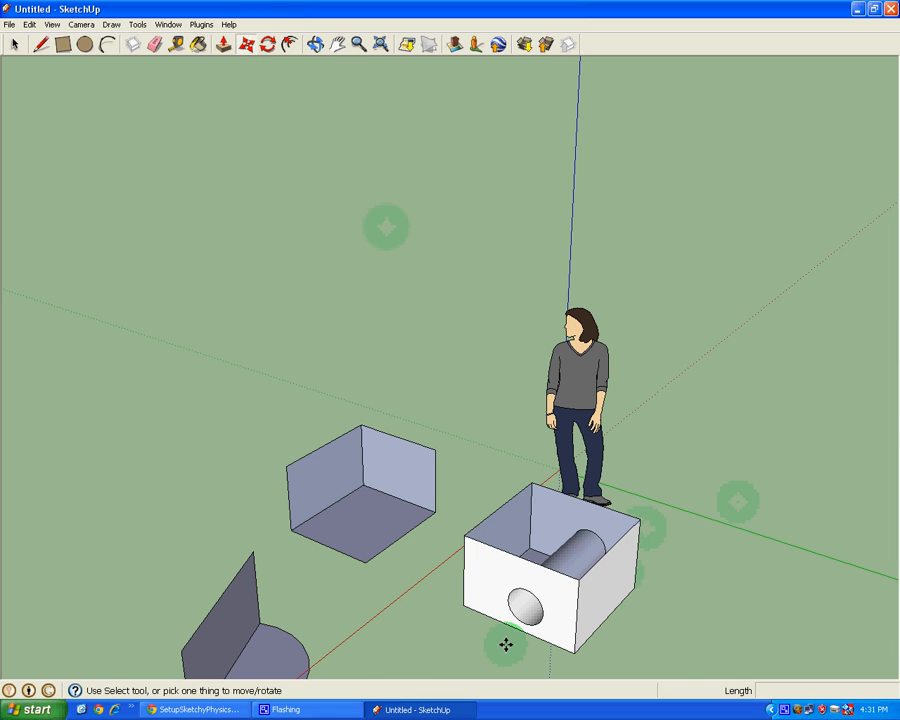
pyautogui.click(526, 559)
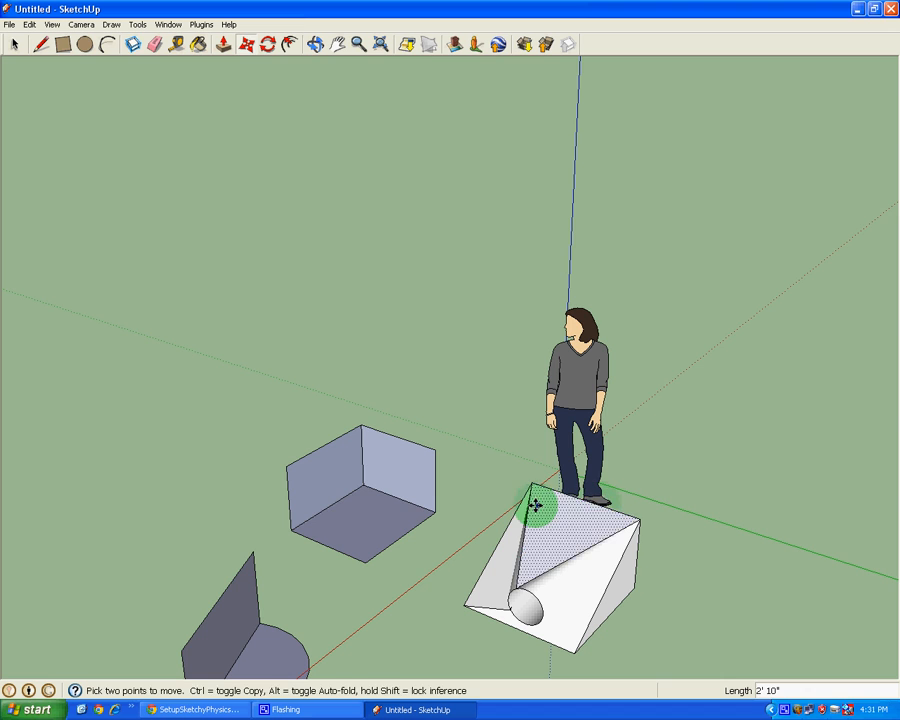
pyautogui.press('o')
pyautogui.moveTo(514, 514); pyautogui.dragTo(865, 344)
pyautogui.moveTo(865, 344); pyautogui.dragTo(483, 482, button='middle')
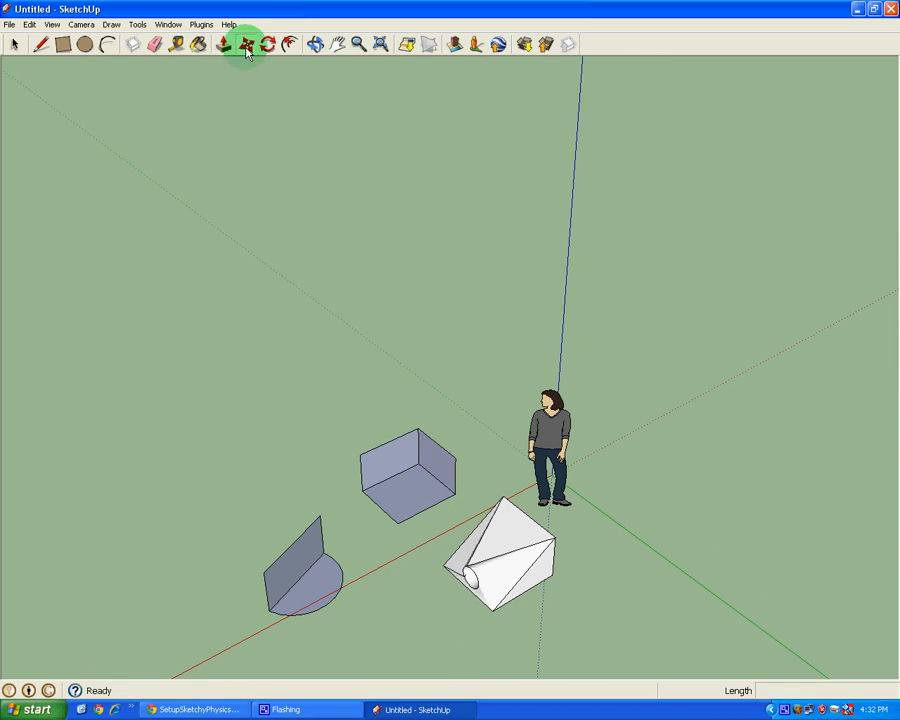
# Move the rear top corner of the opened first box straight down 1' 10 1/8" onto its base corner
pyautogui.click(420, 430)
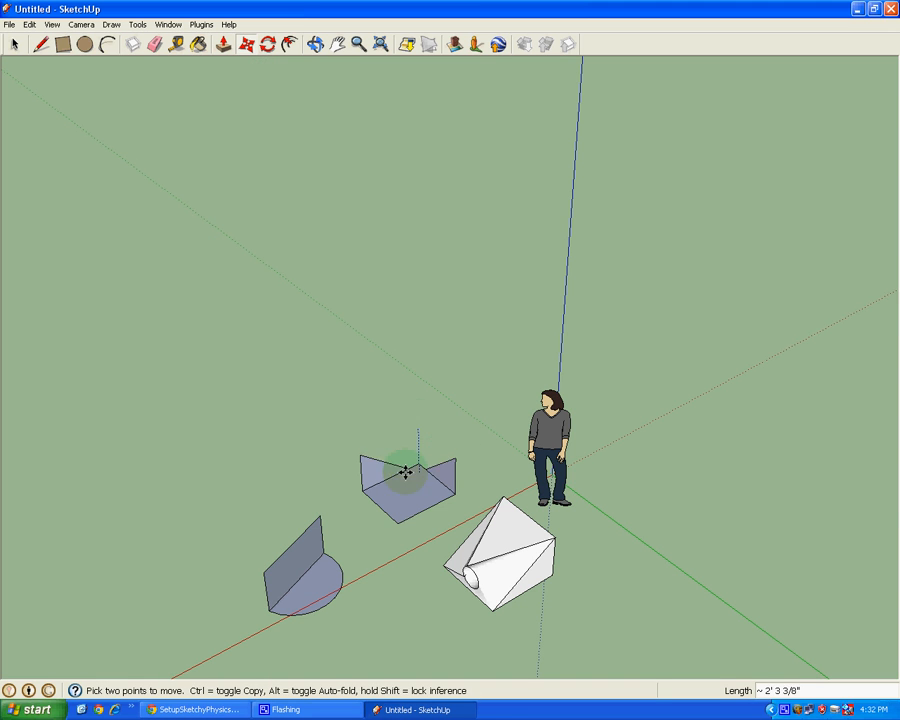
pyautogui.click(421, 460)
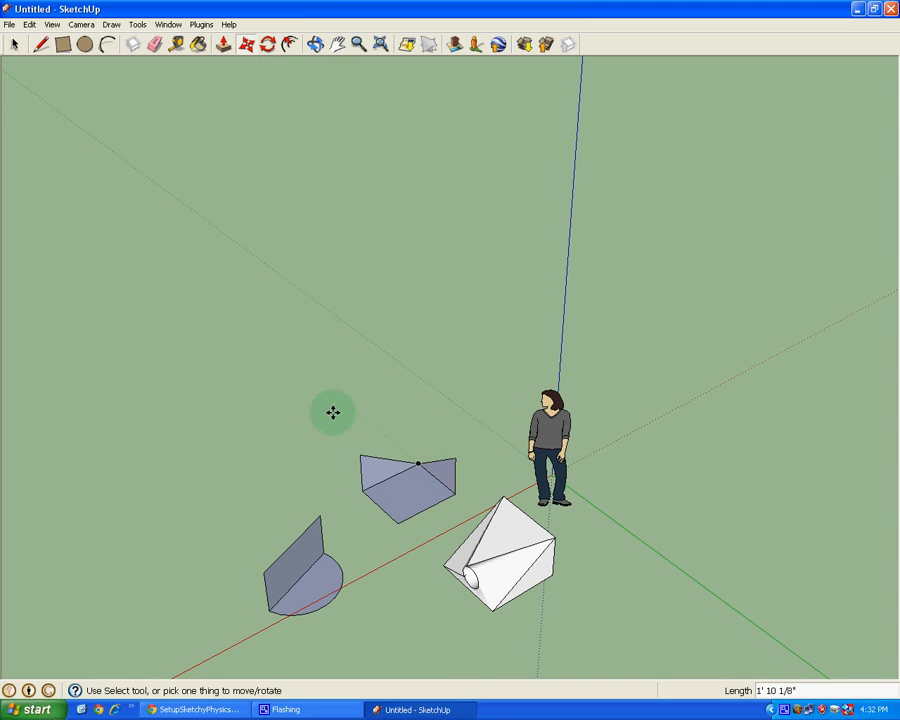
pyautogui.scroll(-3, 362, 368)
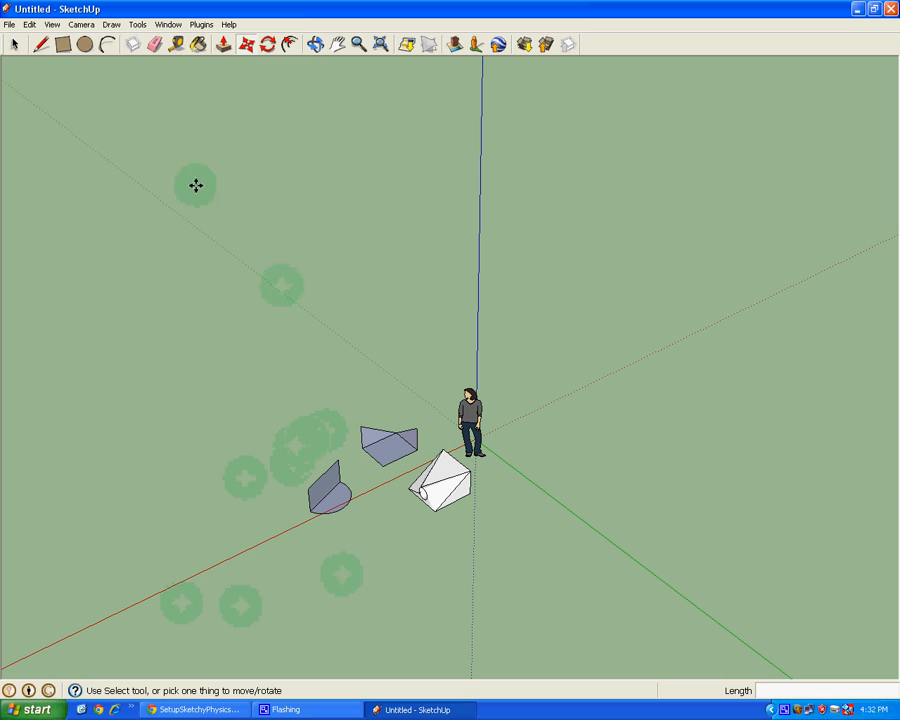
# Draw a ground rectangle of about 5' 7" by 4' 3" in front of the shapes and connect its opposite corners with two diagonals
pyautogui.click(63, 44)
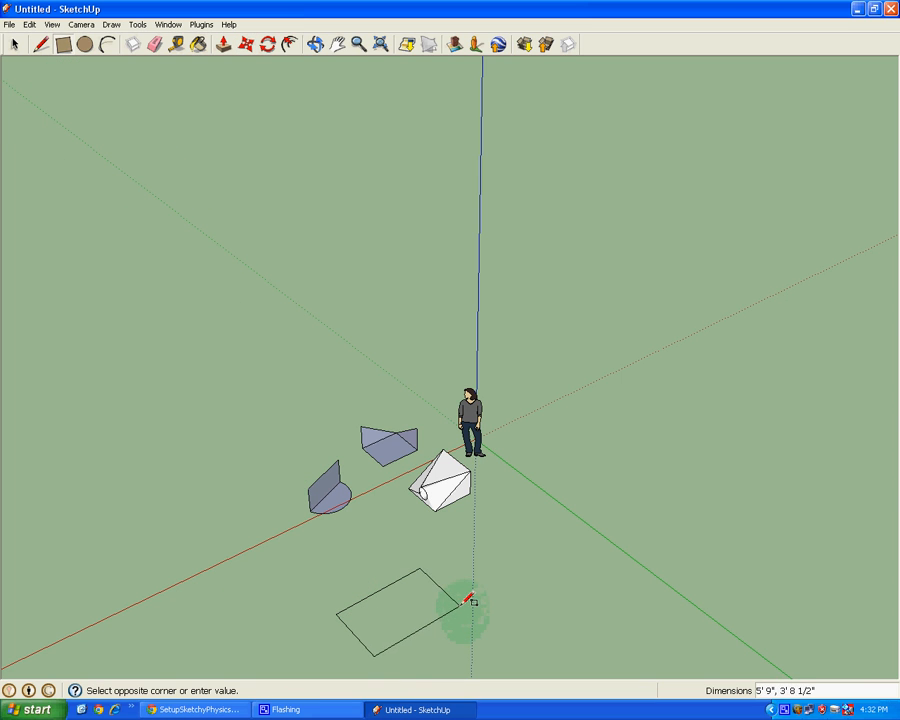
pyautogui.click(471, 606)
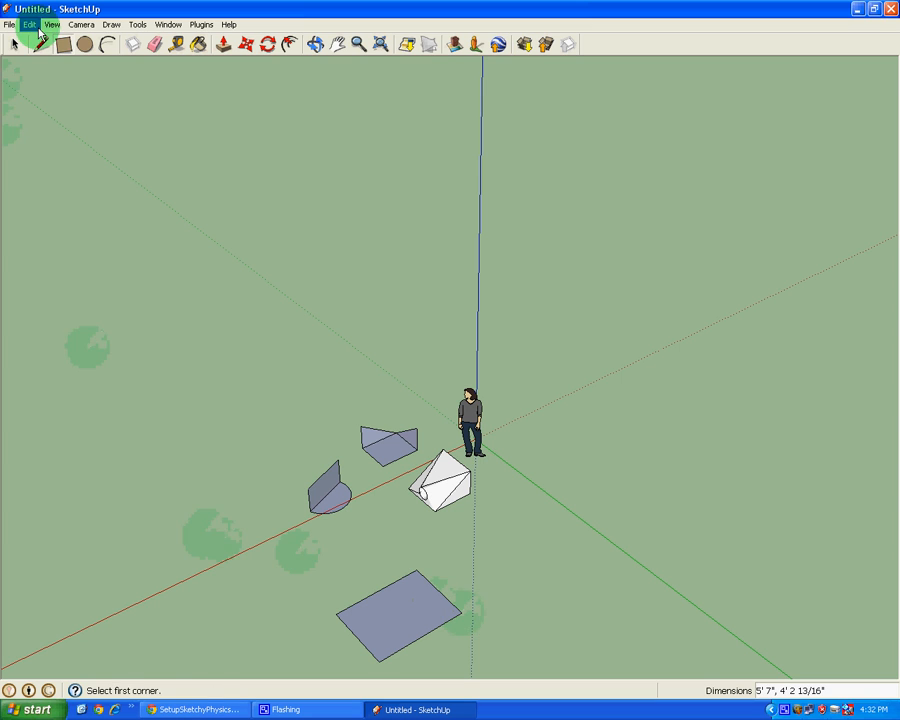
pyautogui.click(42, 45)
pyautogui.click(336, 612)
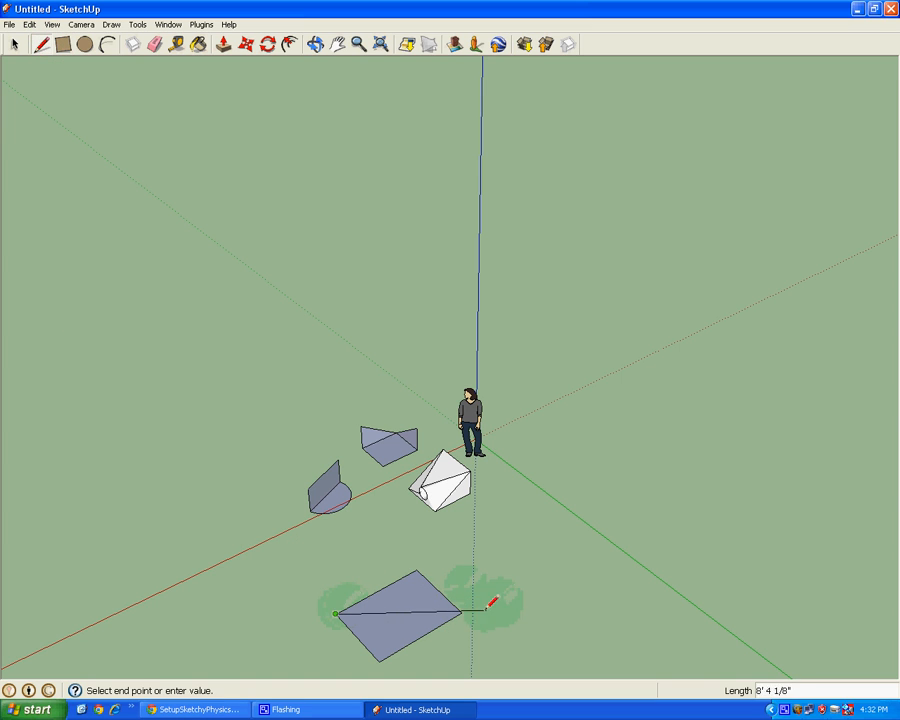
pyautogui.click(461, 608)
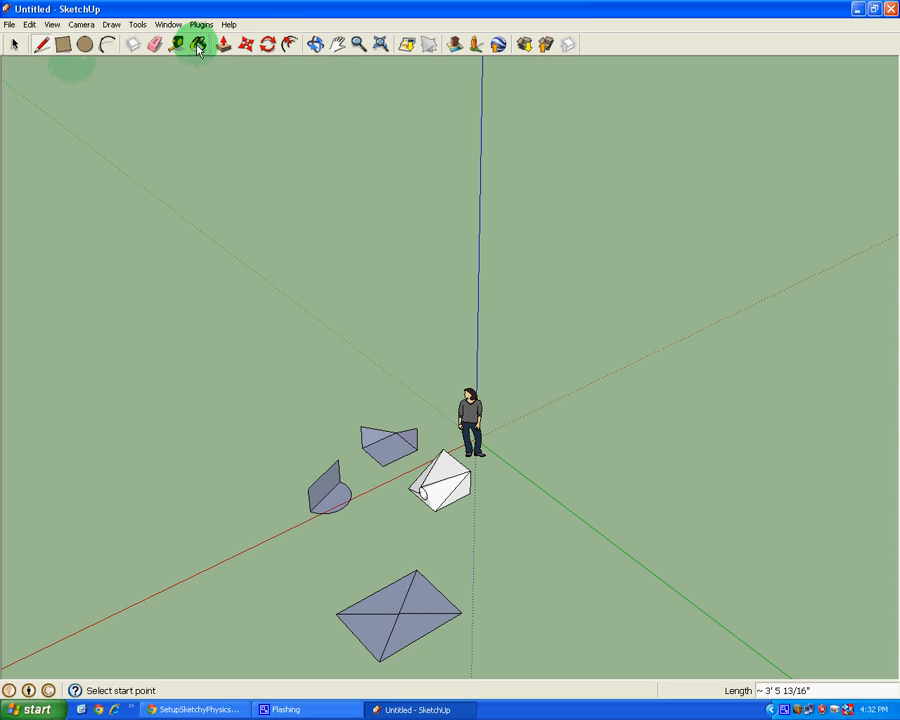
# Move the crossing point of the diagonals straight up about 5' 9" to form a pyramid
pyautogui.click(246, 44)
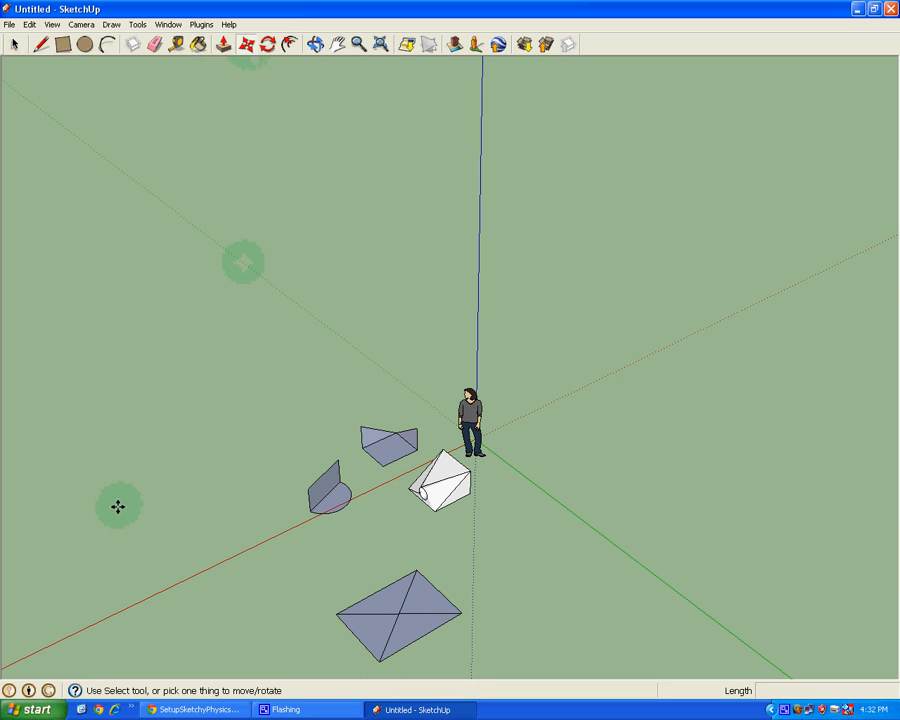
pyautogui.click(401, 613)
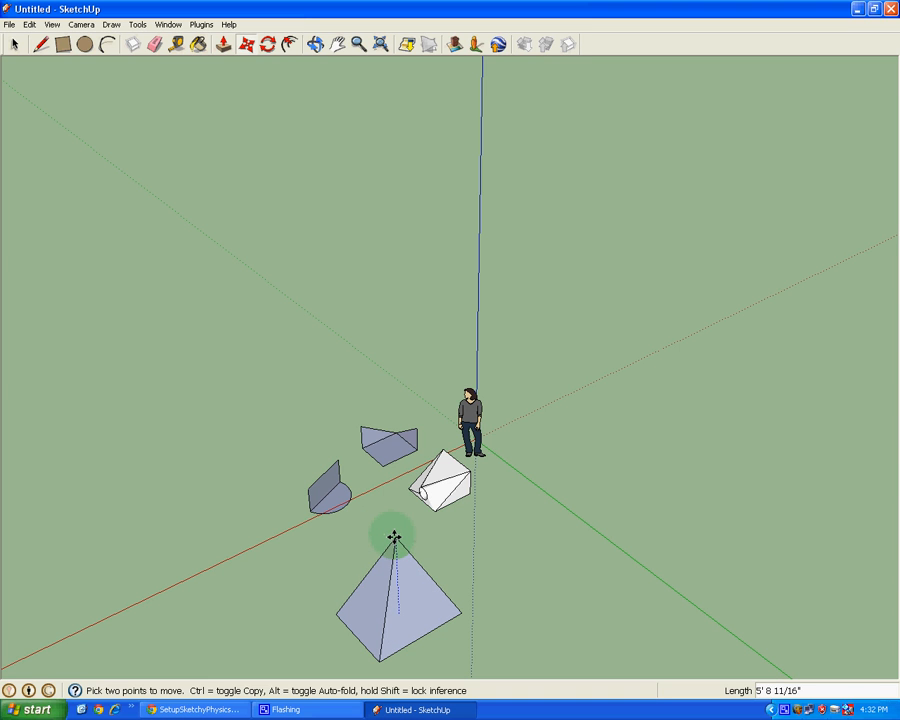
pyautogui.click(394, 537)
# Examine the pyramid and the surrounding shapes from several sides and distances
pyautogui.moveTo(235, 595); pyautogui.dragTo(755, 472, button='middle')
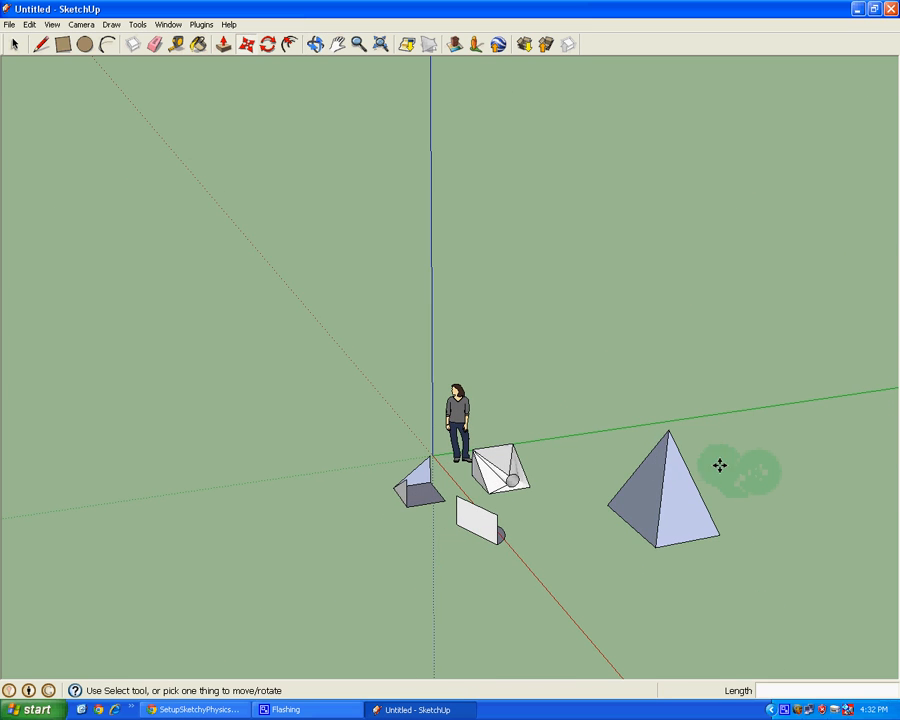
pyautogui.moveTo(520, 418); pyautogui.dragTo(669, 516, button='middle')
pyautogui.scroll(-3, 665, 530)
pyautogui.scroll(6, 663, 542)
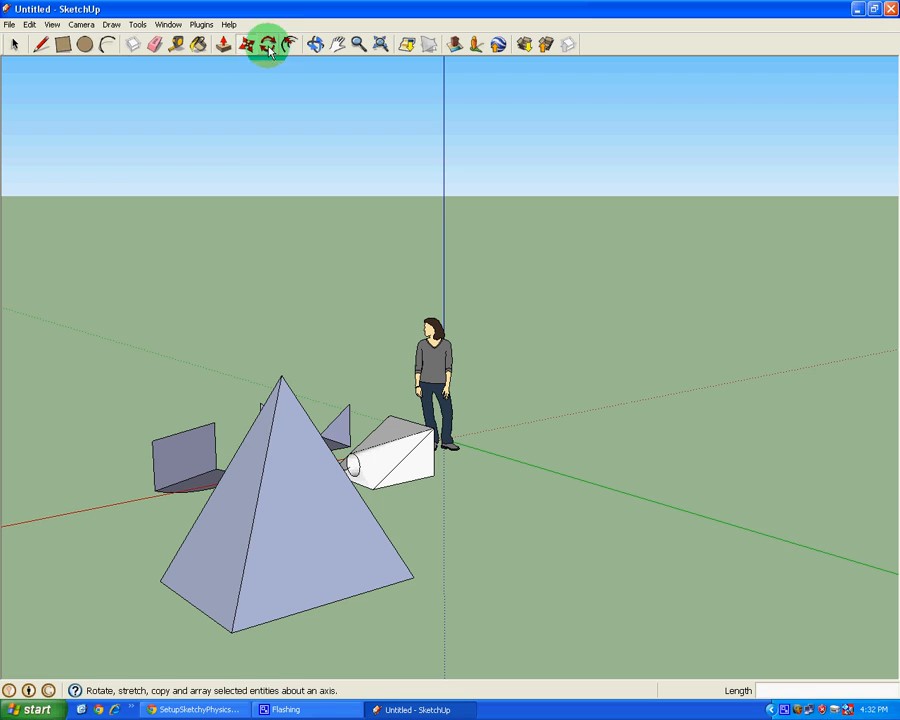
pyautogui.scroll(-2, 246, 58)
pyautogui.scroll(3, 293, 72)
pyautogui.scroll(-2, 272, 60)
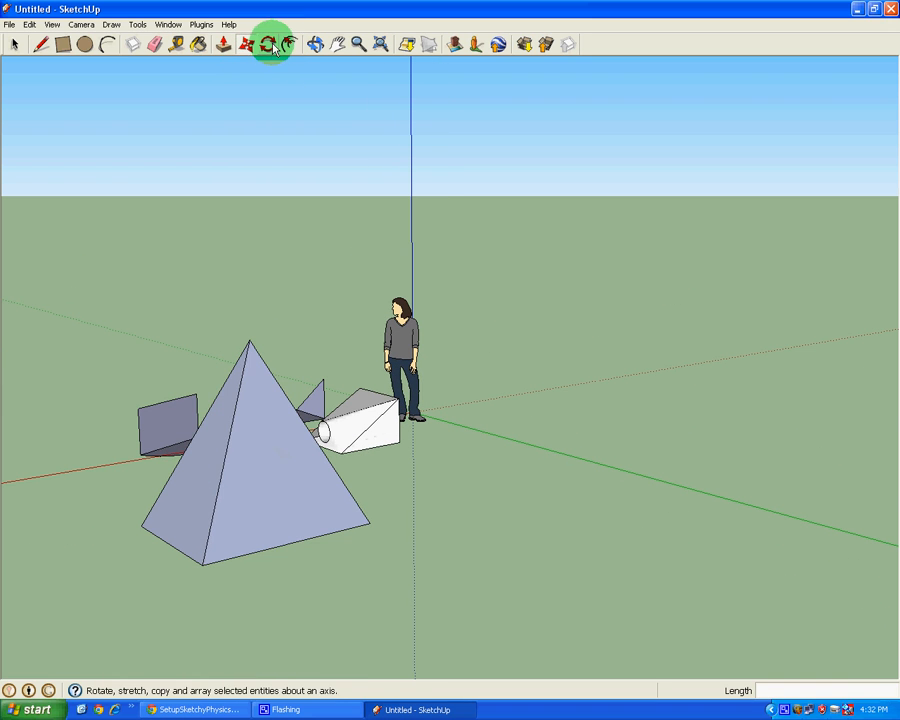
# Try the Rotate tool on the pyramid, turning its front edge about the apex by 8.7°
pyautogui.click(268, 44)
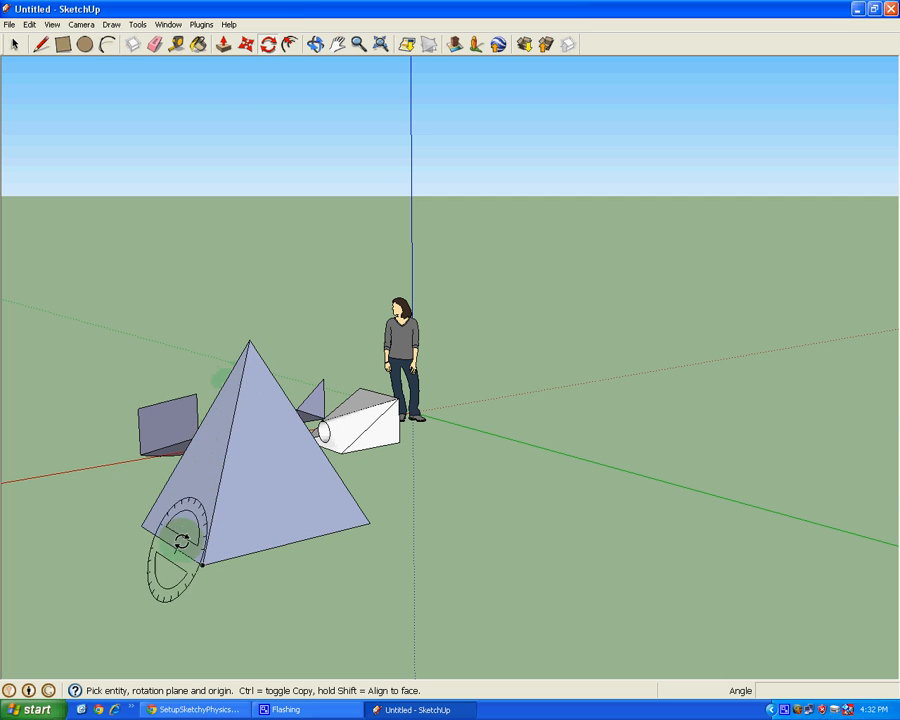
pyautogui.click(147, 522)
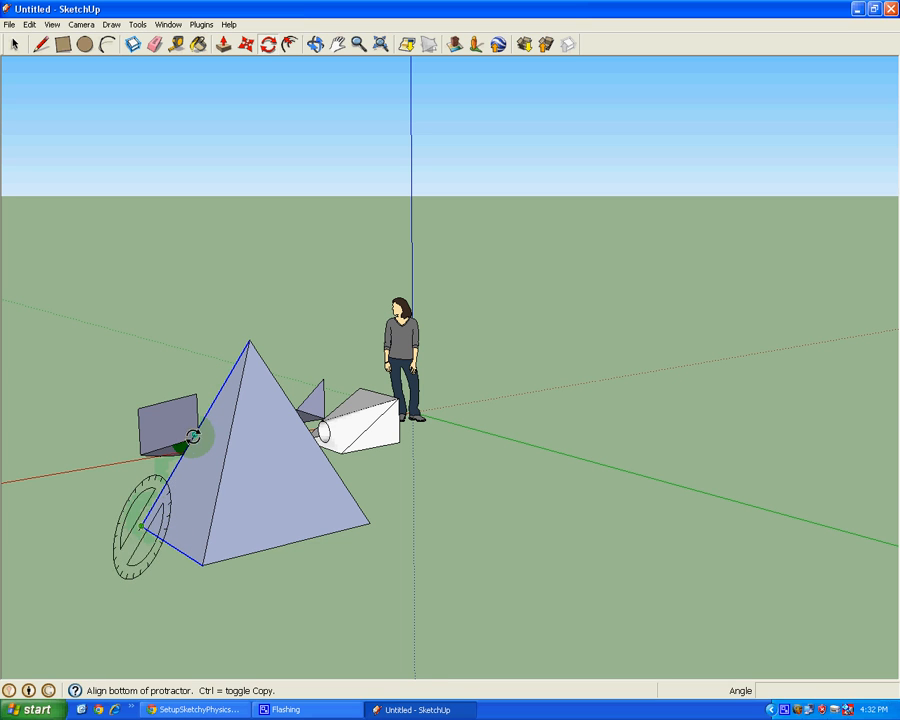
pyautogui.click(242, 355)
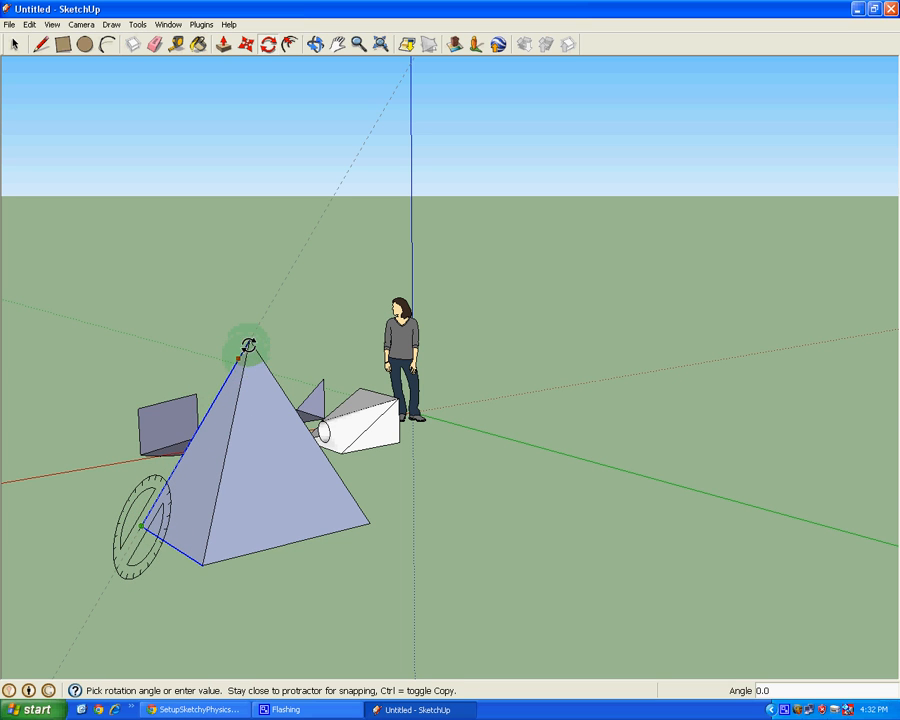
pyautogui.click(242, 359)
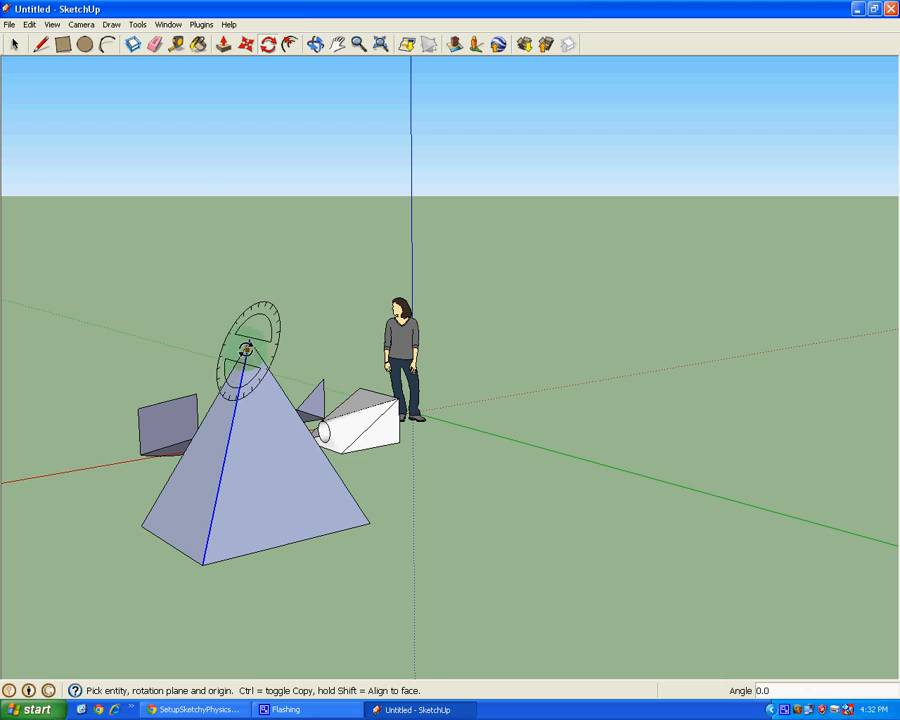
pyautogui.click(203, 563)
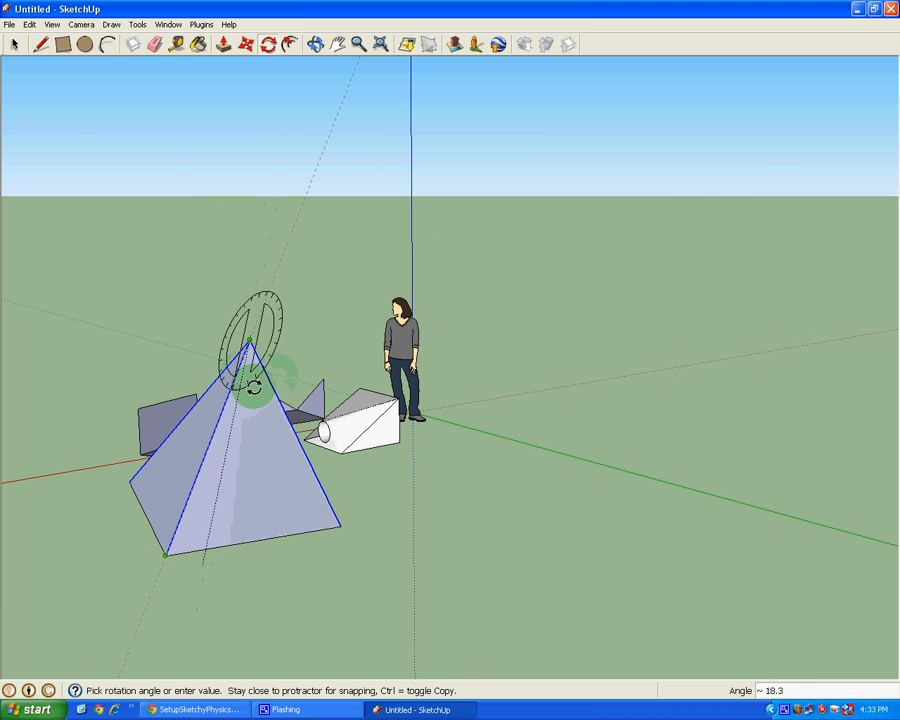
pyautogui.click(245, 400)
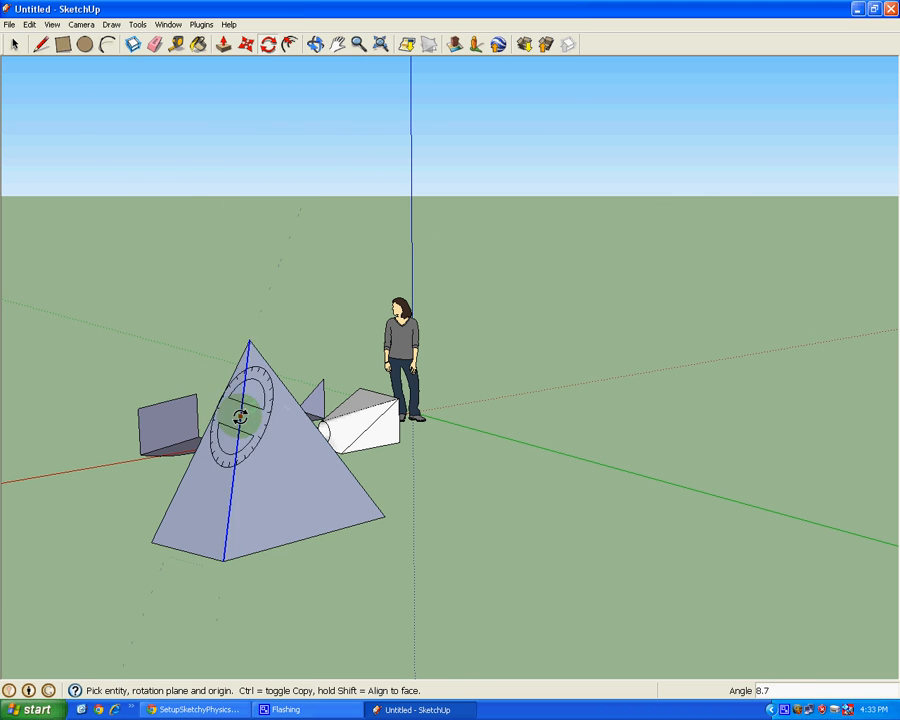
# Rotate the pyramid's front edge about its front base corner by 240°, and undo the rotations to restore the pyramid
pyautogui.click(227, 562)
pyautogui.click(250, 341)
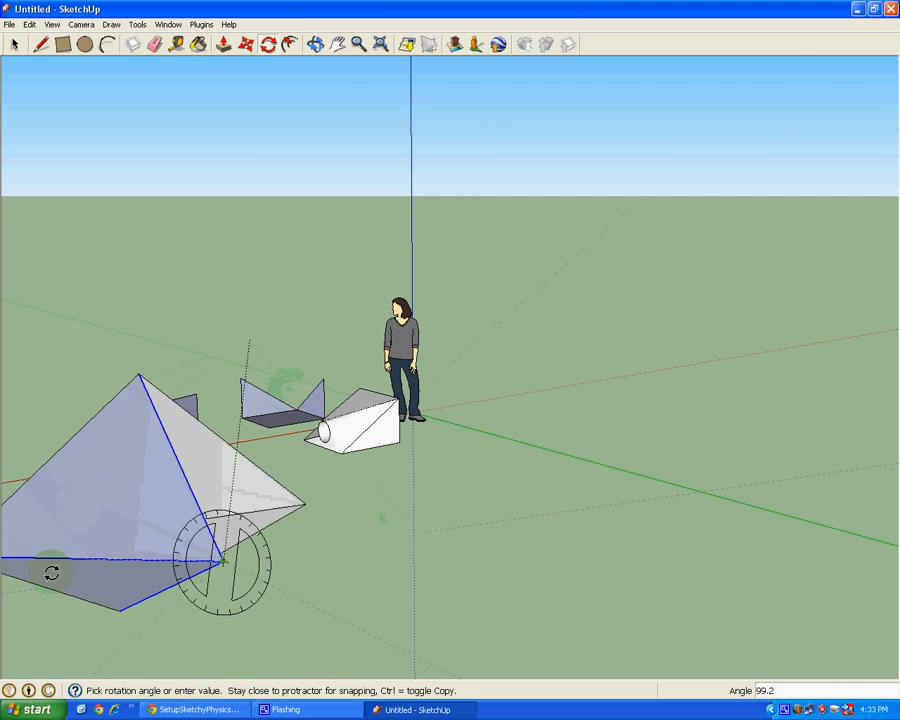
pyautogui.click(310, 626)
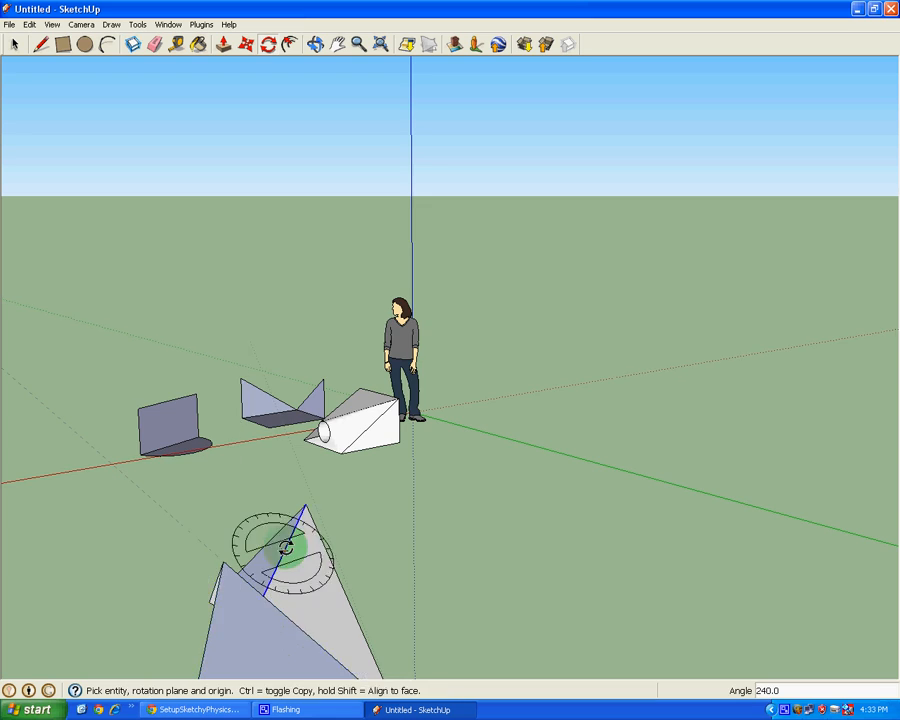
pyautogui.moveTo(285, 548); pyautogui.dragTo(338, 493, button='middle')
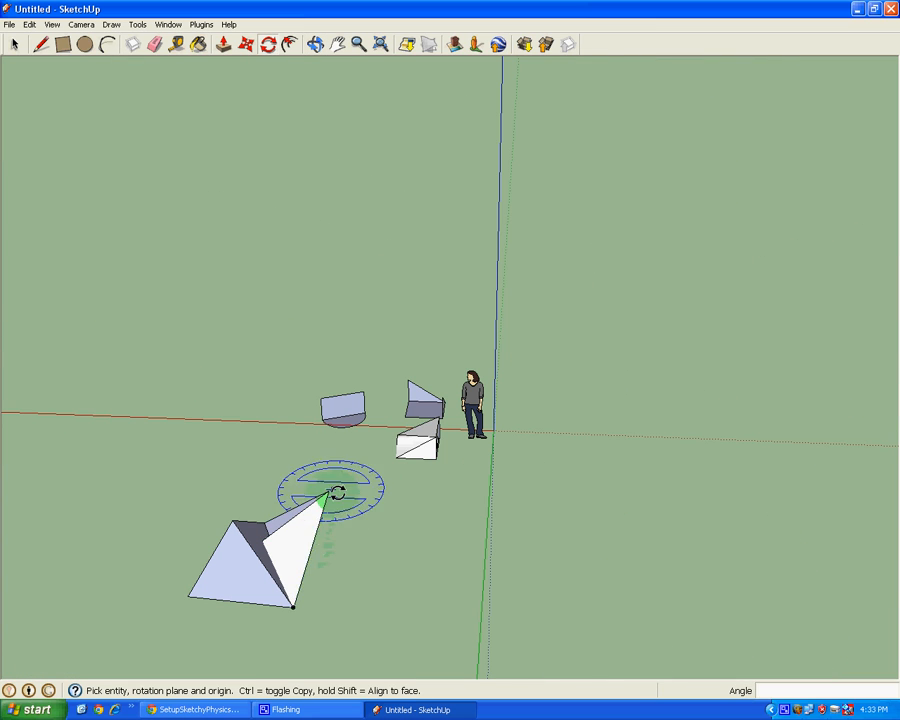
pyautogui.hotkey('ctrl', 'z')
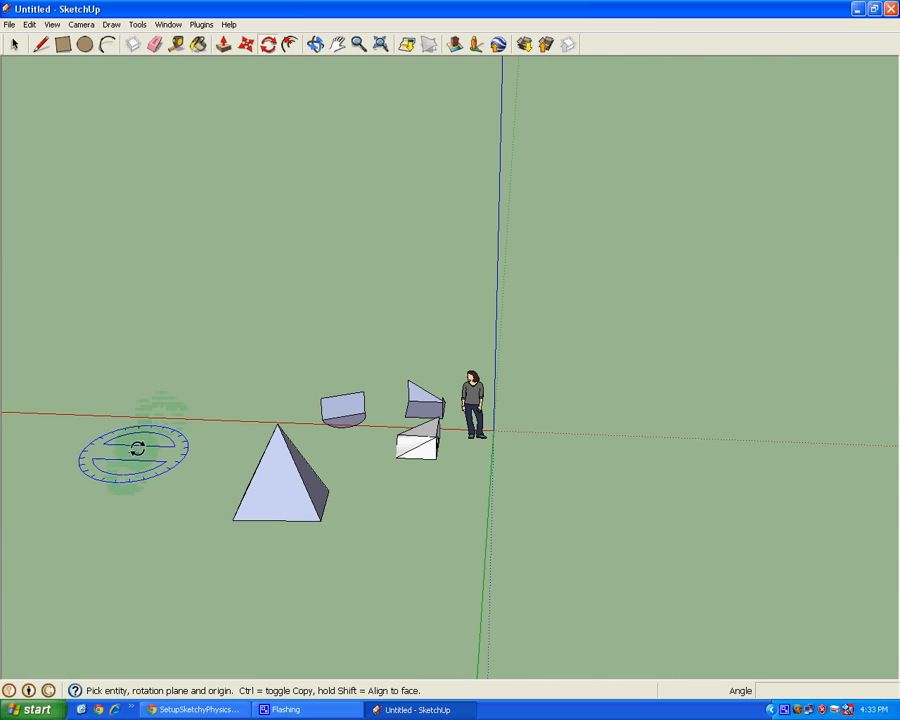
# Select the whole pyramid and add one face of the white box to the selection
pyautogui.click(14, 44)
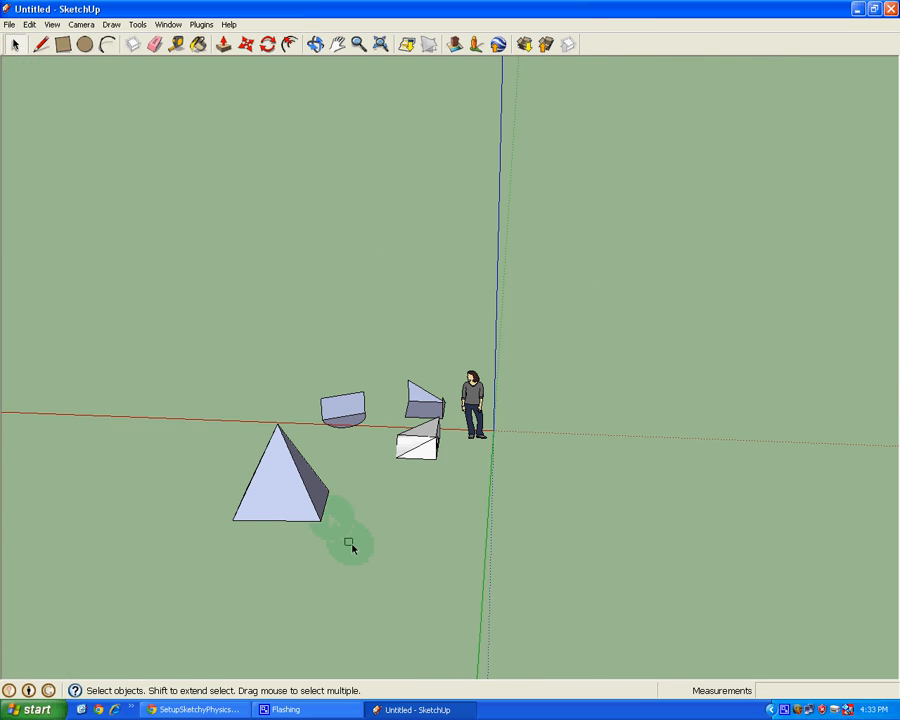
pyautogui.moveTo(369, 537); pyautogui.dragTo(266, 454)
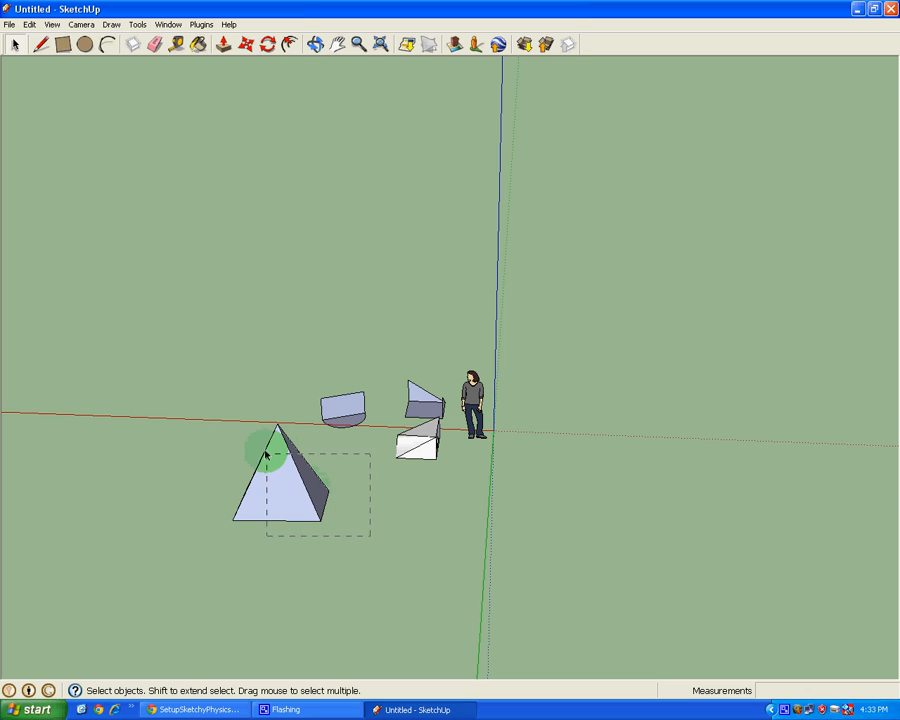
pyautogui.moveTo(361, 577); pyautogui.dragTo(388, 588)
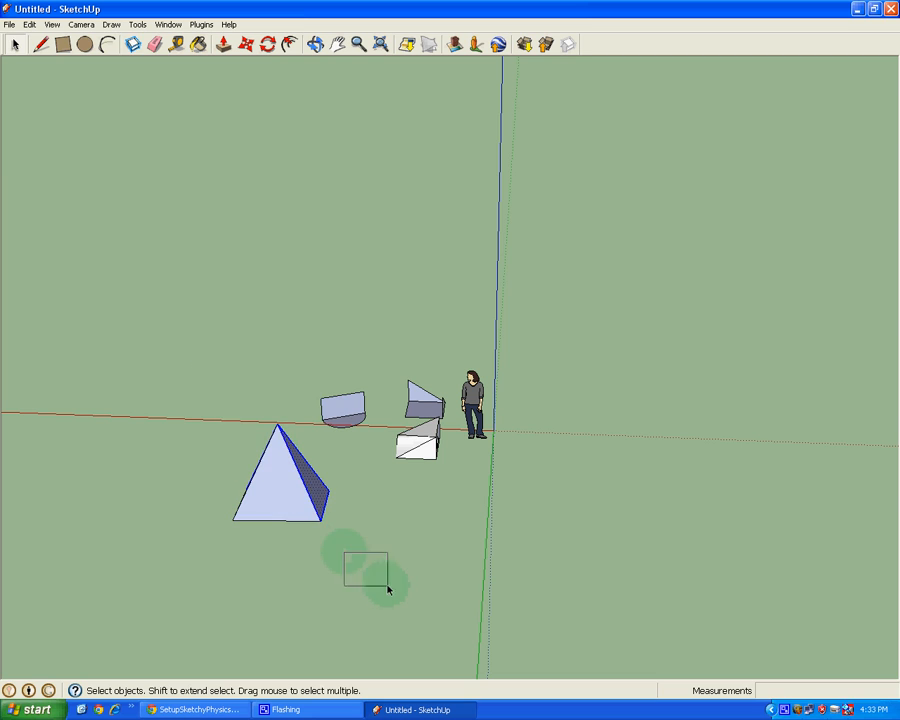
pyautogui.moveTo(192, 389); pyautogui.dragTo(364, 560)
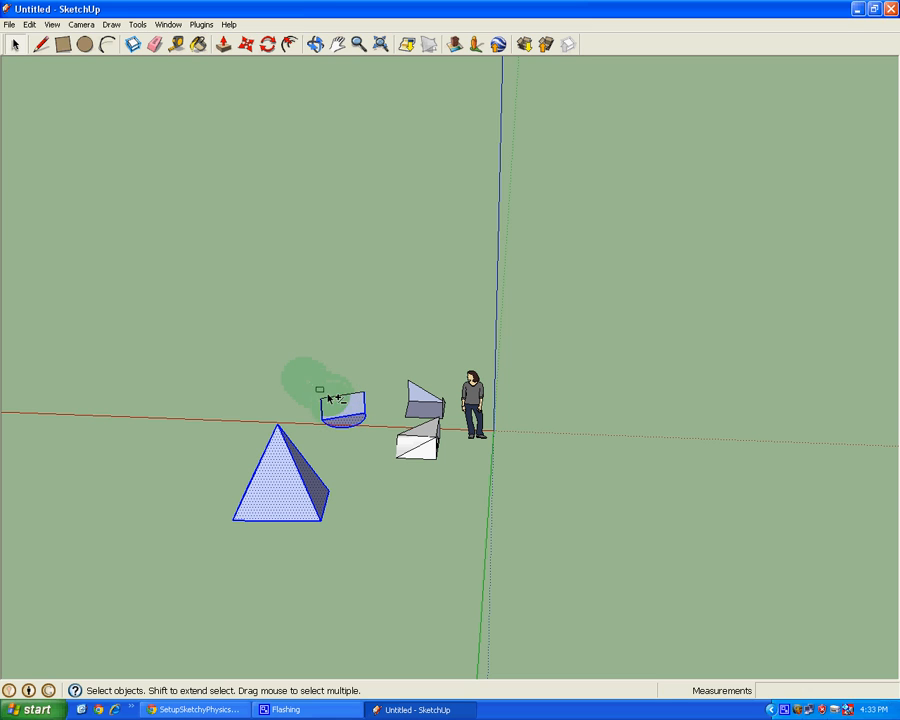
pyautogui.keyDown('shift'); pyautogui.click(402, 447); pyautogui.keyUp('shift')
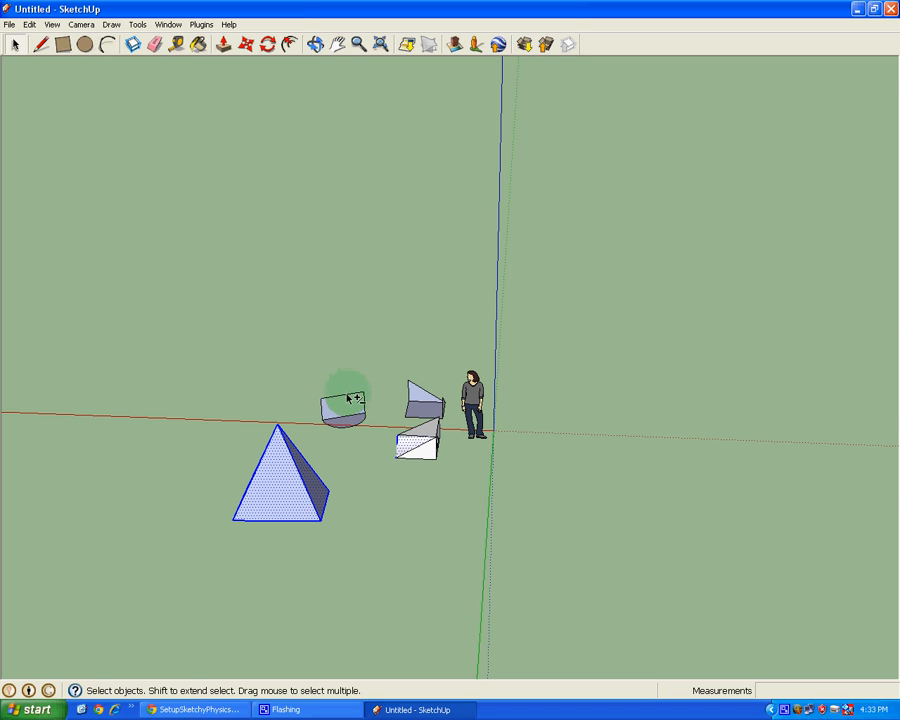
# Rotate the selected pyramid and box face about the pyramid's front base corner, and undo the rotation
pyautogui.click(270, 46)
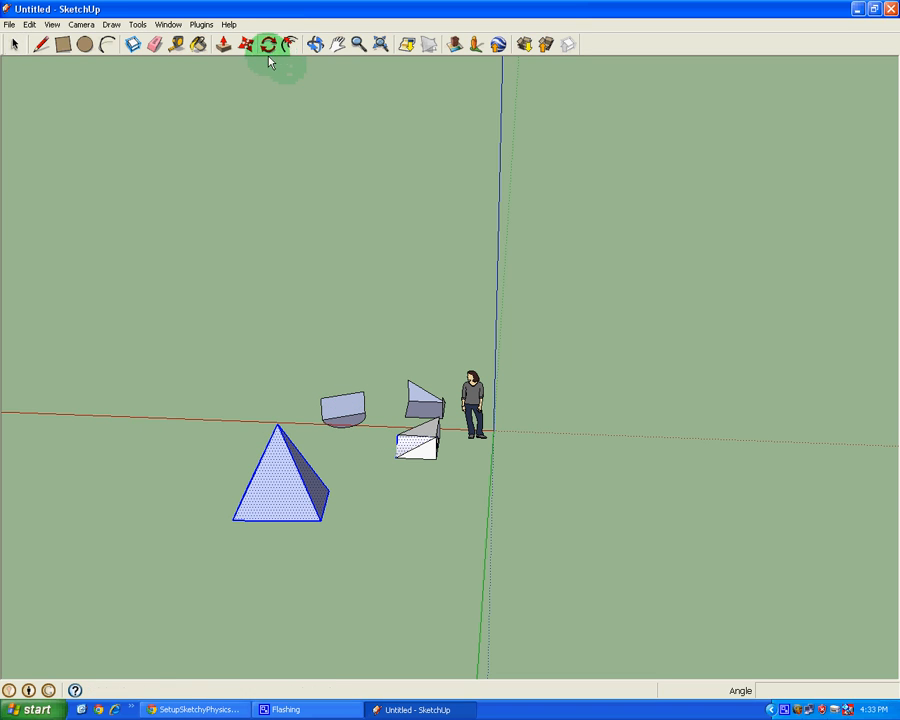
pyautogui.click(235, 517)
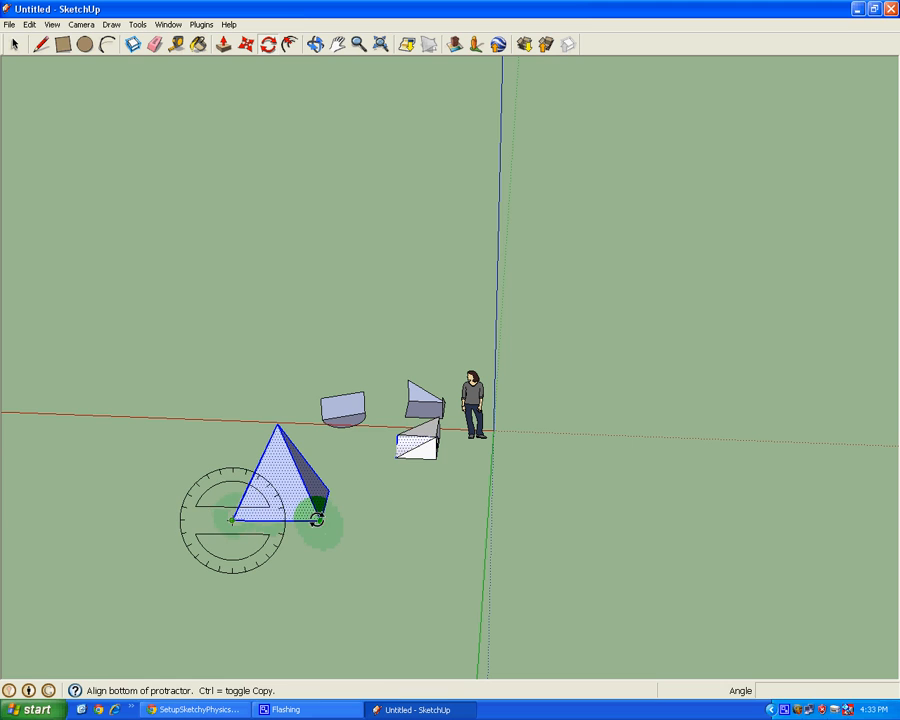
pyautogui.click(316, 518)
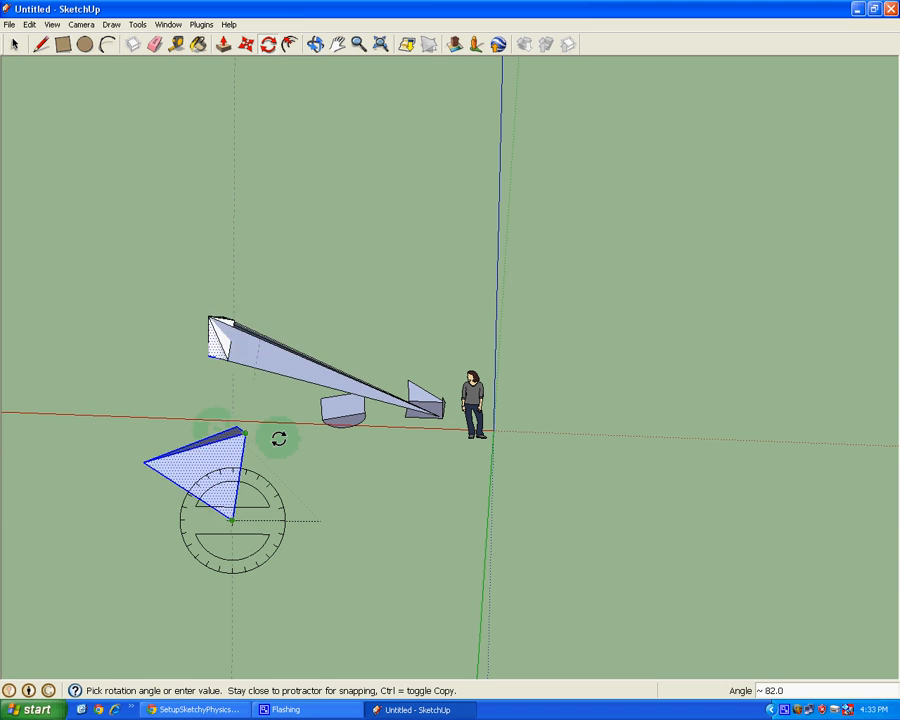
pyautogui.click(227, 406)
pyautogui.scroll(3, 188, 428)
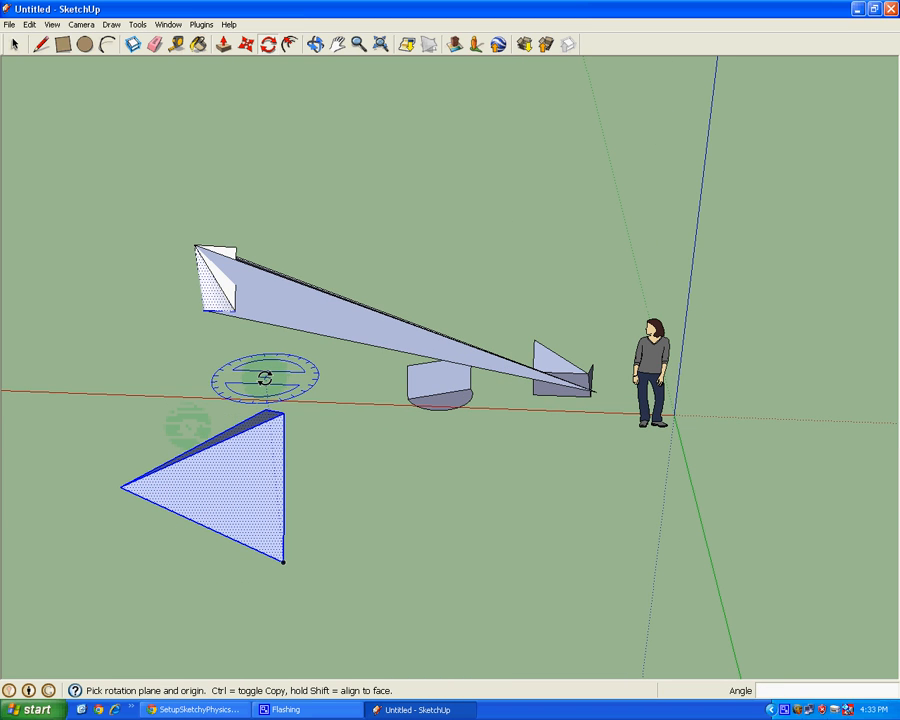
pyautogui.moveTo(300, 452); pyautogui.dragTo(370, 290, button='middle')
pyautogui.moveTo(346, 375); pyautogui.dragTo(388, 235, button='middle')
pyautogui.scroll(-2, 342, 146)
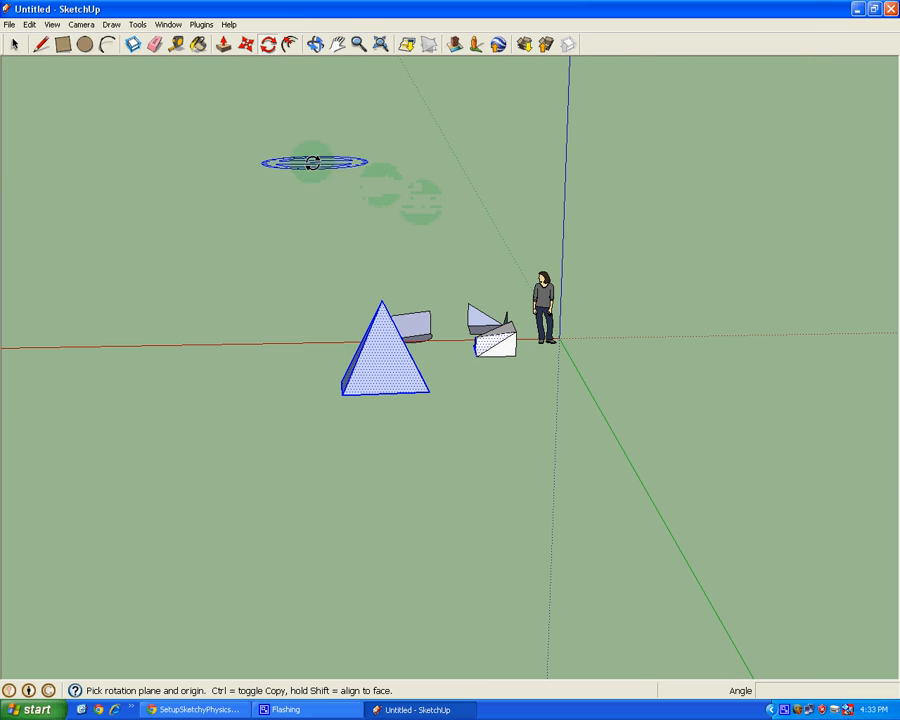
# Select only the entire pyramid, leaving out the white box
pyautogui.click(315, 43)
pyautogui.moveTo(428, 337); pyautogui.dragTo(357, 552)
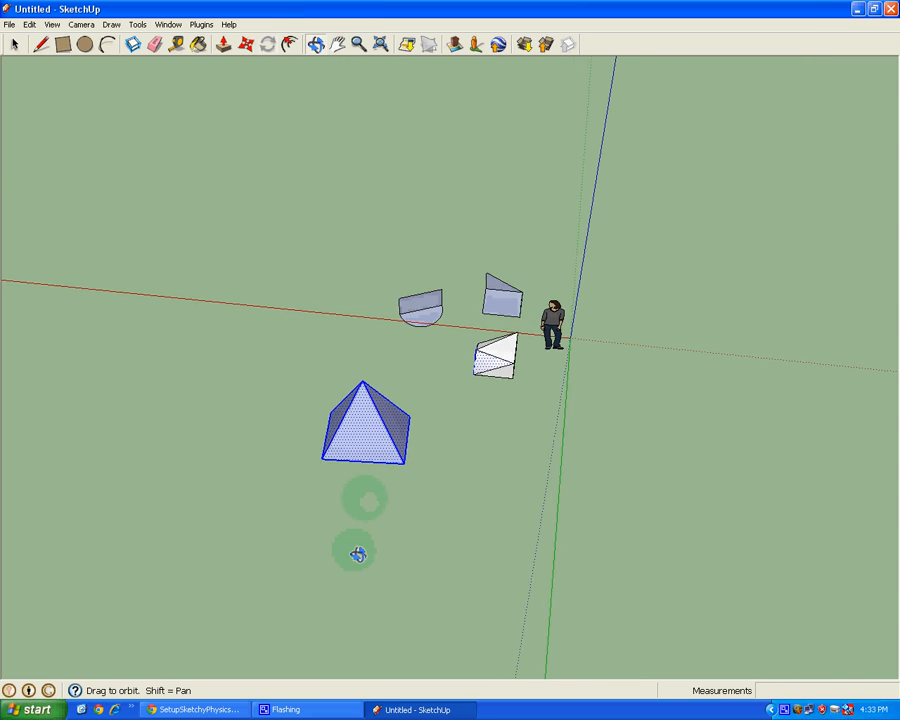
pyautogui.moveTo(355, 407); pyautogui.dragTo(342, 484)
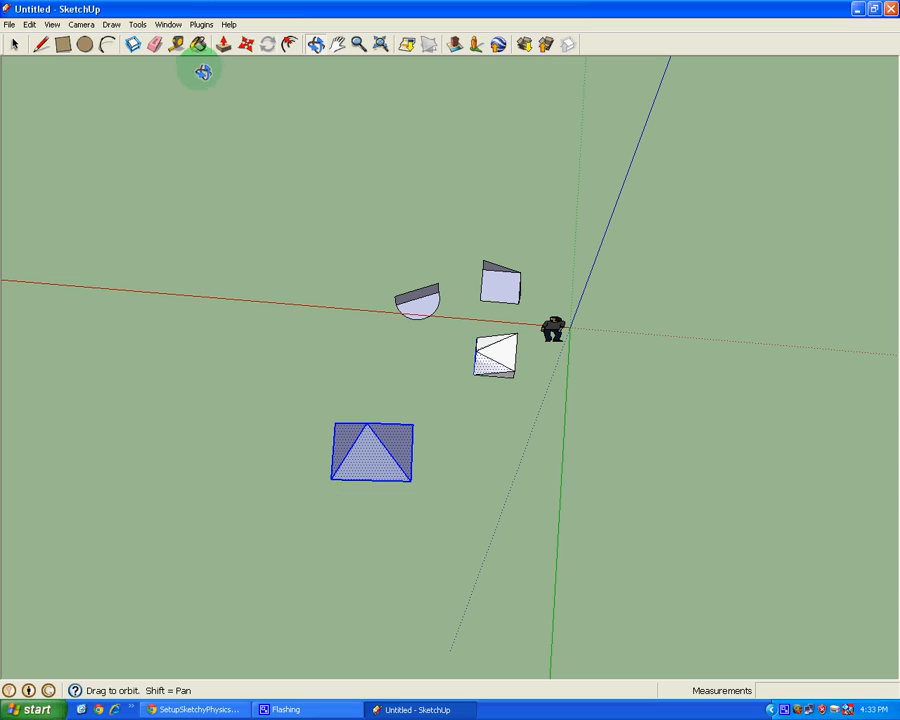
pyautogui.click(14, 44)
pyautogui.moveTo(300, 390); pyautogui.dragTo(432, 487)
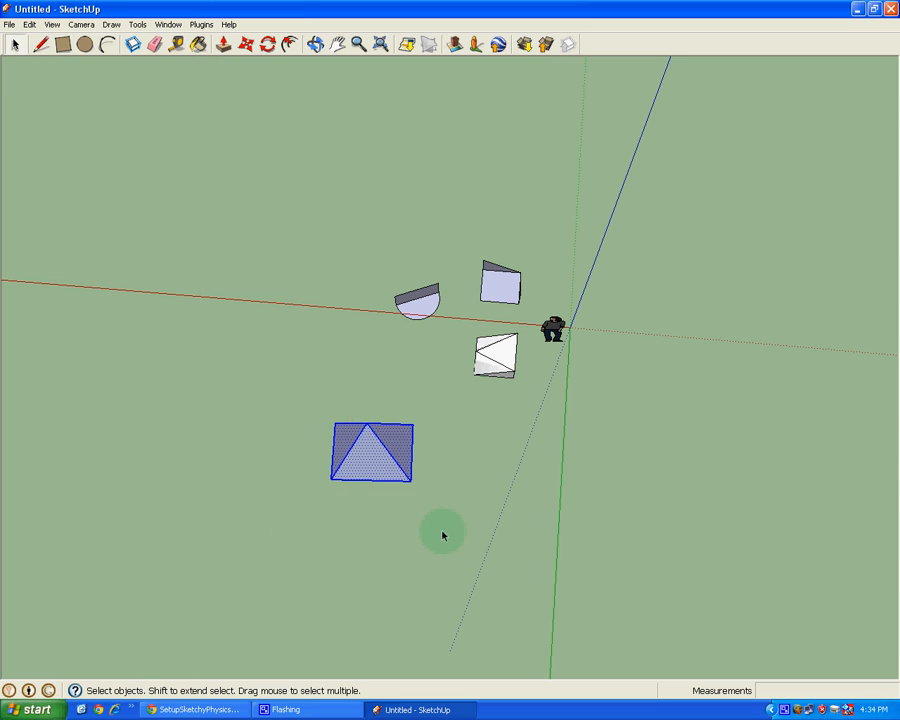
# Make the selected pyramid a component with the default settings, replacing the selection, and deselect it
pyautogui.press('o')
pyautogui.moveTo(370, 373); pyautogui.dragTo(309, 441)
pyautogui.press('space')
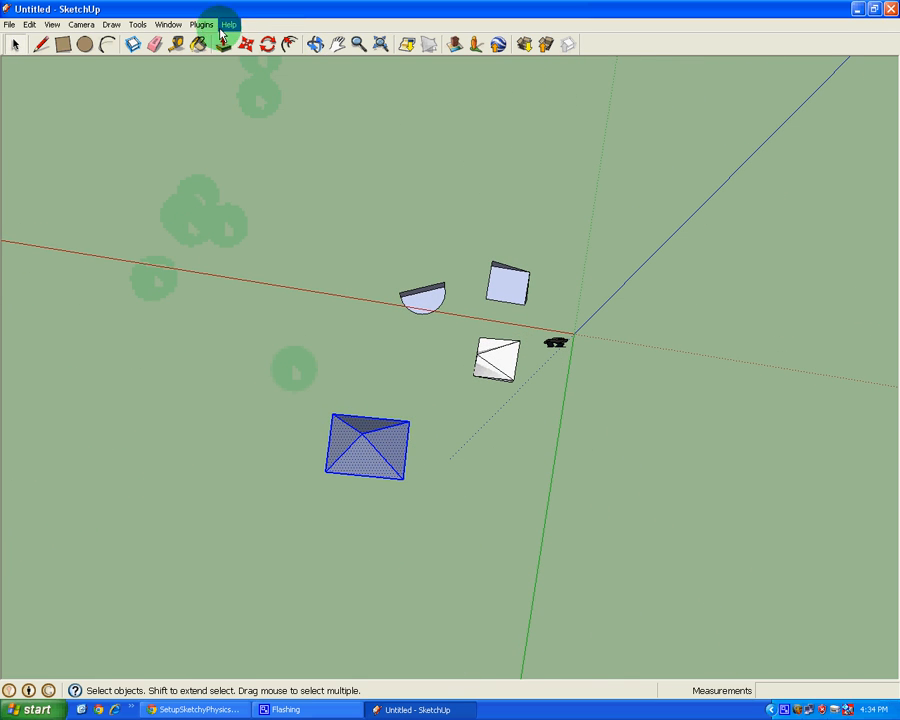
pyautogui.click(134, 46)
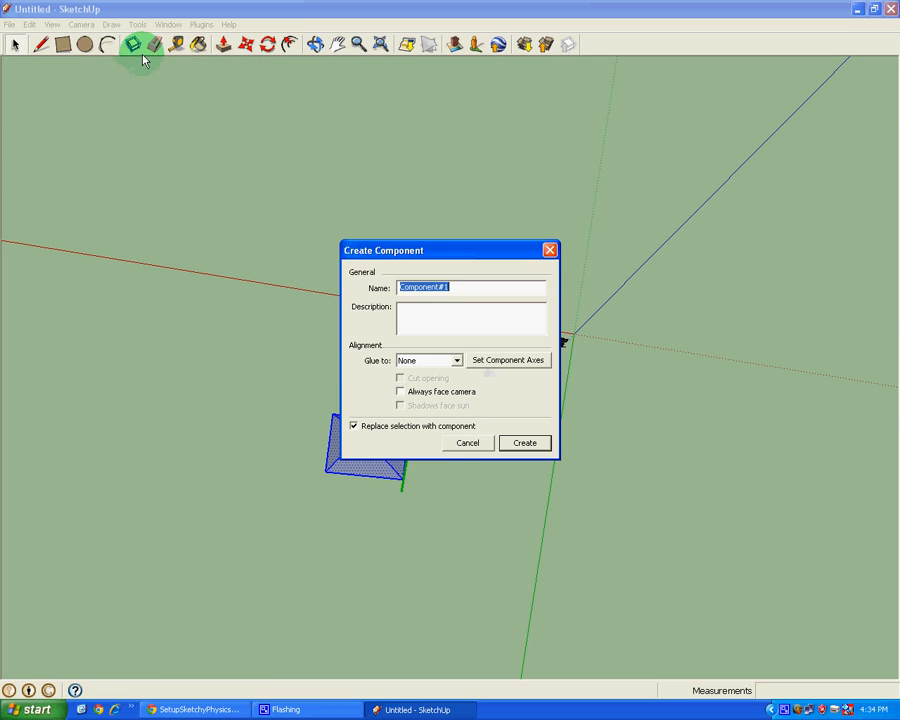
pyautogui.click(528, 445)
pyautogui.click(458, 332)
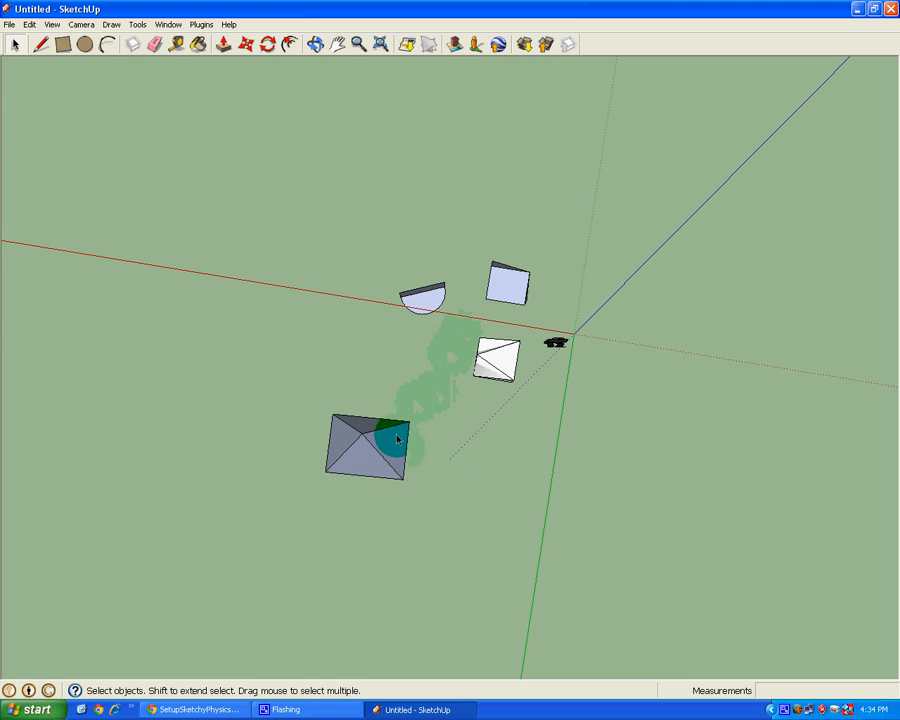
# Select the pyramid component and try rotating it with the Move tool's rotation grips
pyautogui.moveTo(386, 448); pyautogui.dragTo(779, 171, button='middle')
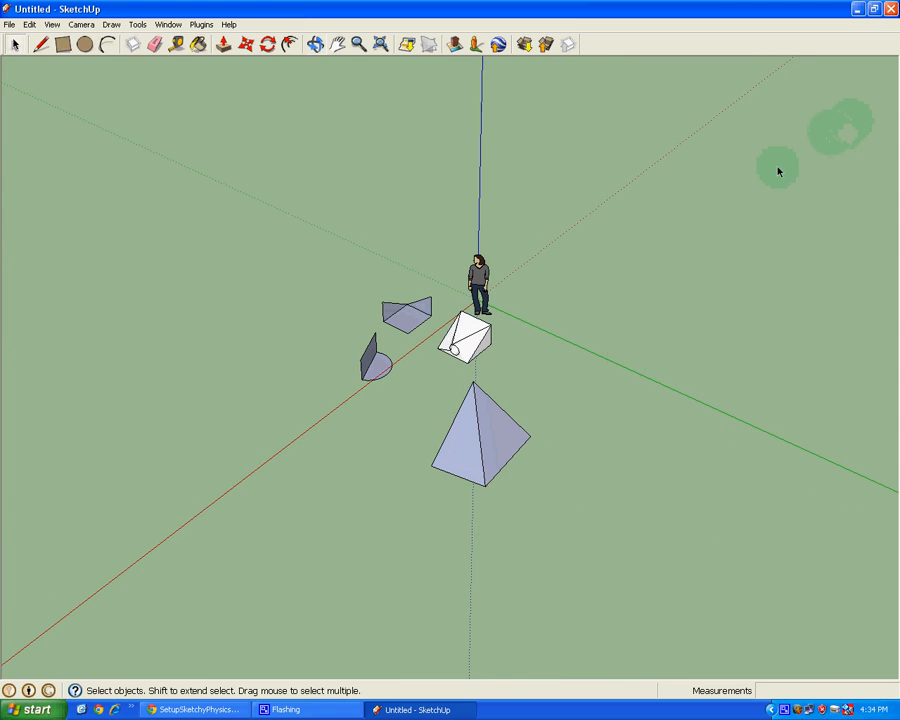
pyautogui.moveTo(521, 432); pyautogui.dragTo(663, 420, button='middle')
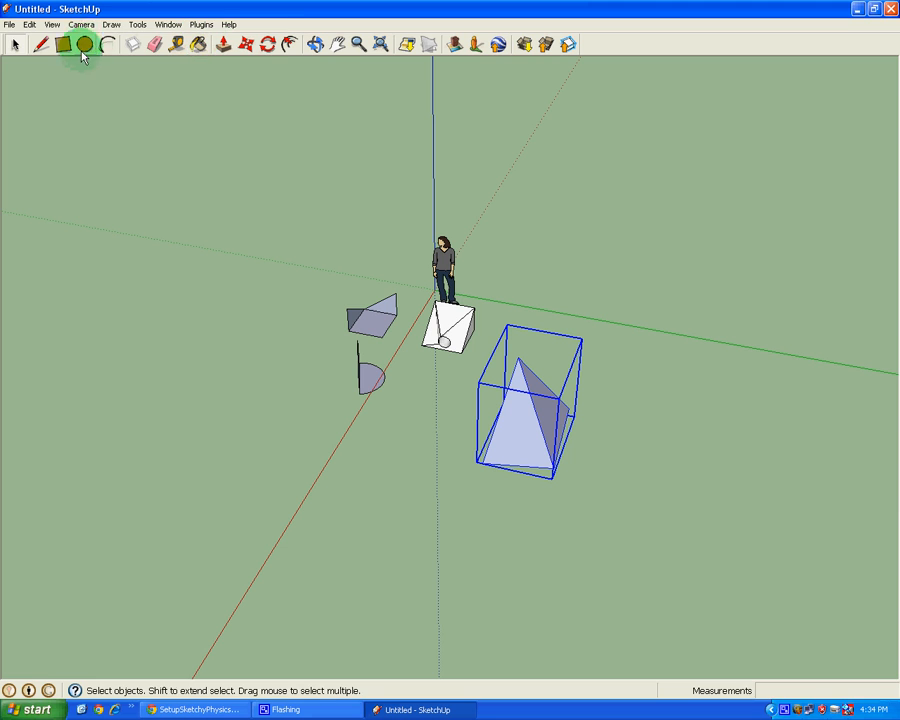
pyautogui.click(268, 46)
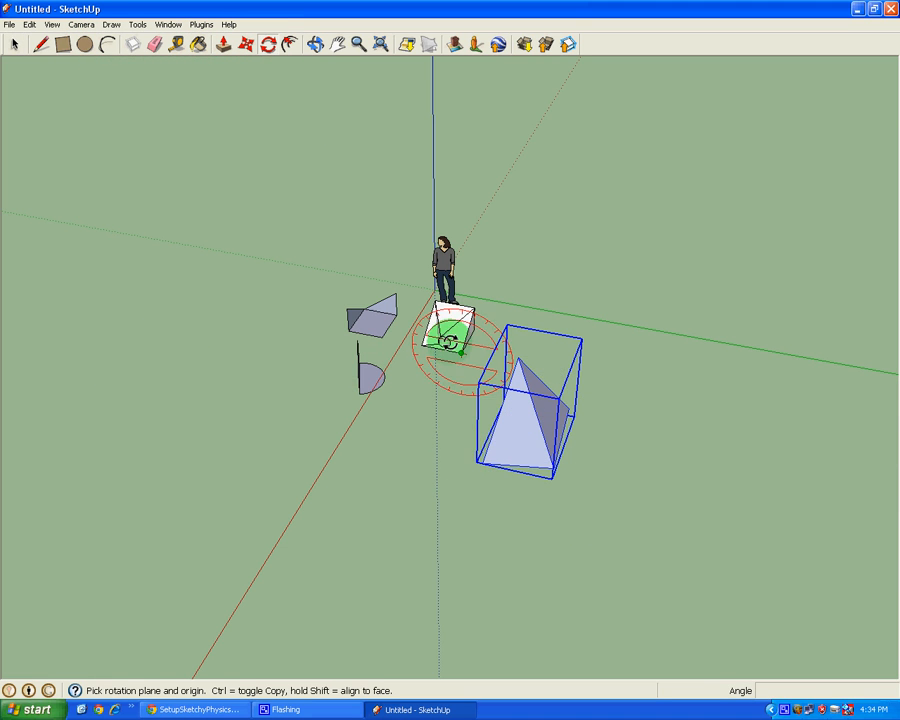
pyautogui.click(246, 46)
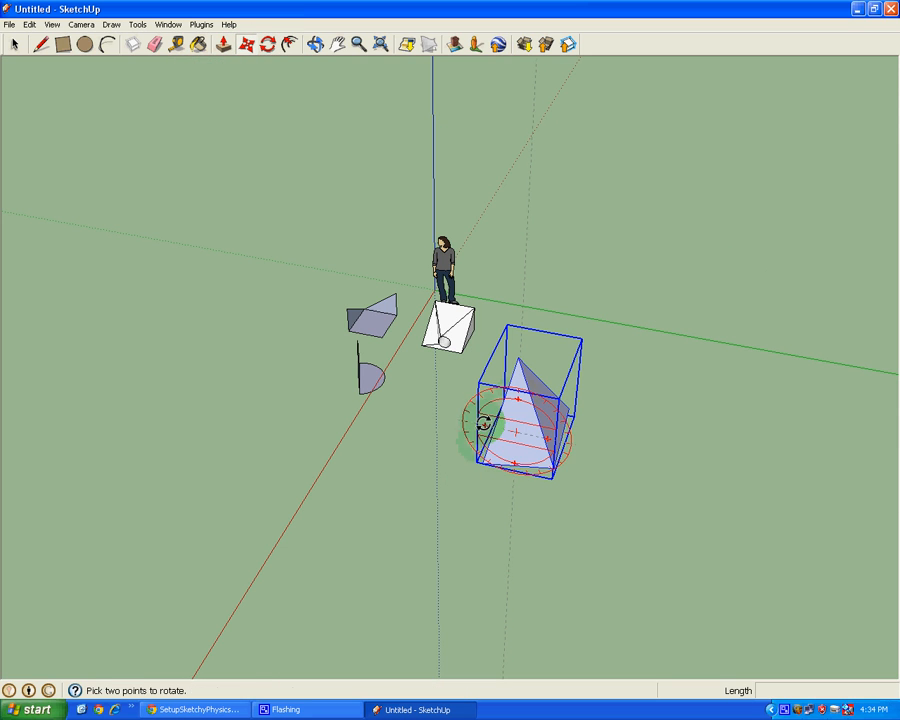
pyautogui.click(548, 430)
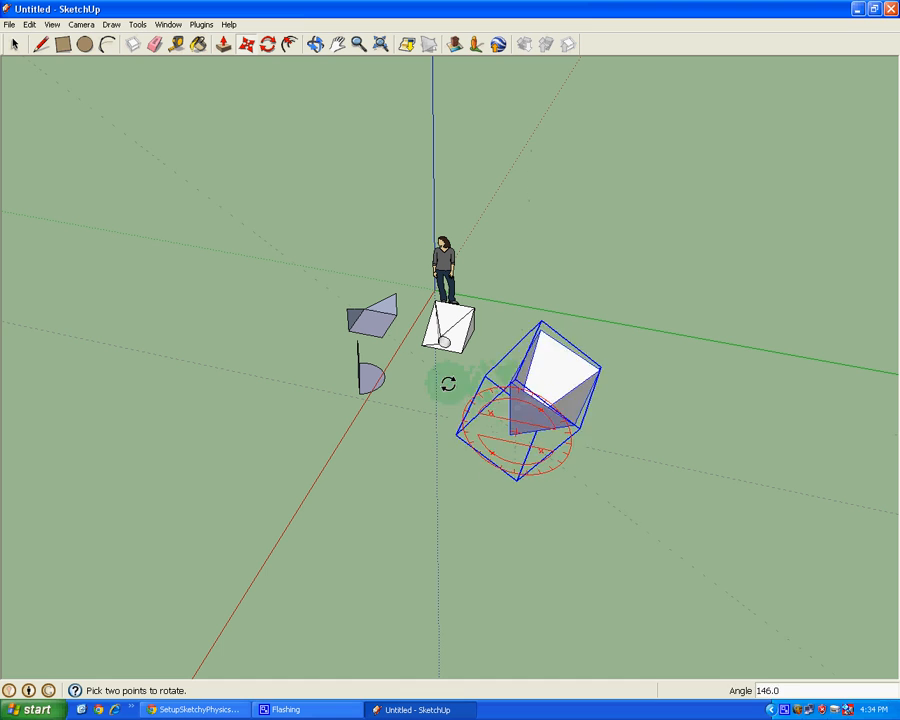
pyautogui.click(560, 432)
# Rotate the pyramid component with the Move tool's rotation grips, first by 180° and again by -162.9°
pyautogui.press('o')
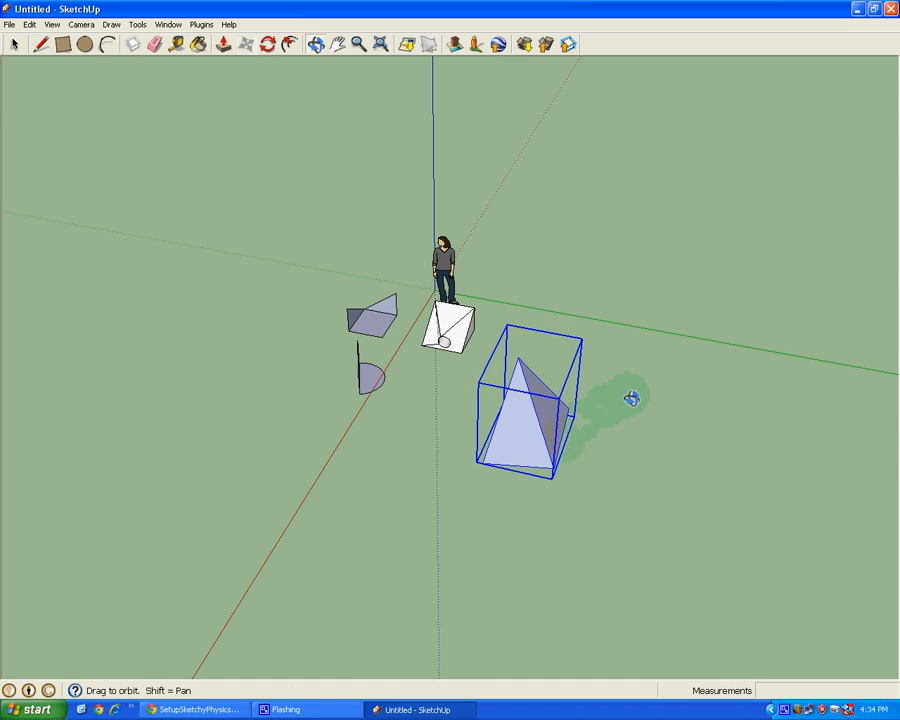
pyautogui.moveTo(631, 398); pyautogui.dragTo(234, 374, button='middle')
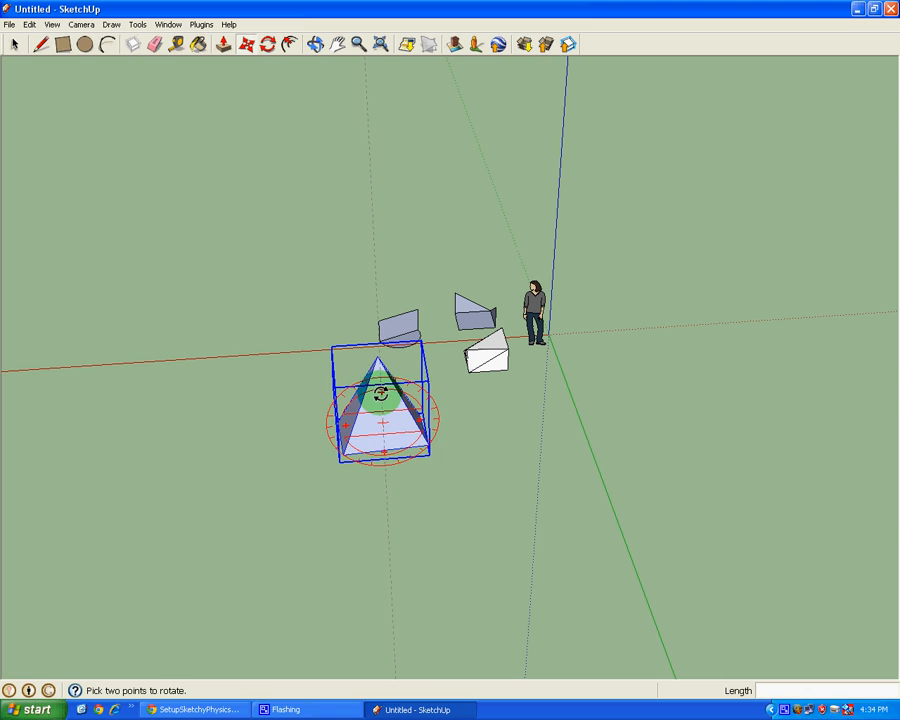
pyautogui.moveTo(381, 394)
pyautogui.mouseDown()
pyautogui.moveTo(338, 400)
pyautogui.moveTo(438, 390)
pyautogui.moveTo(374, 396)
pyautogui.mouseUp()
pyautogui.moveTo(377, 350); pyautogui.dragTo(466, 479, button='middle')
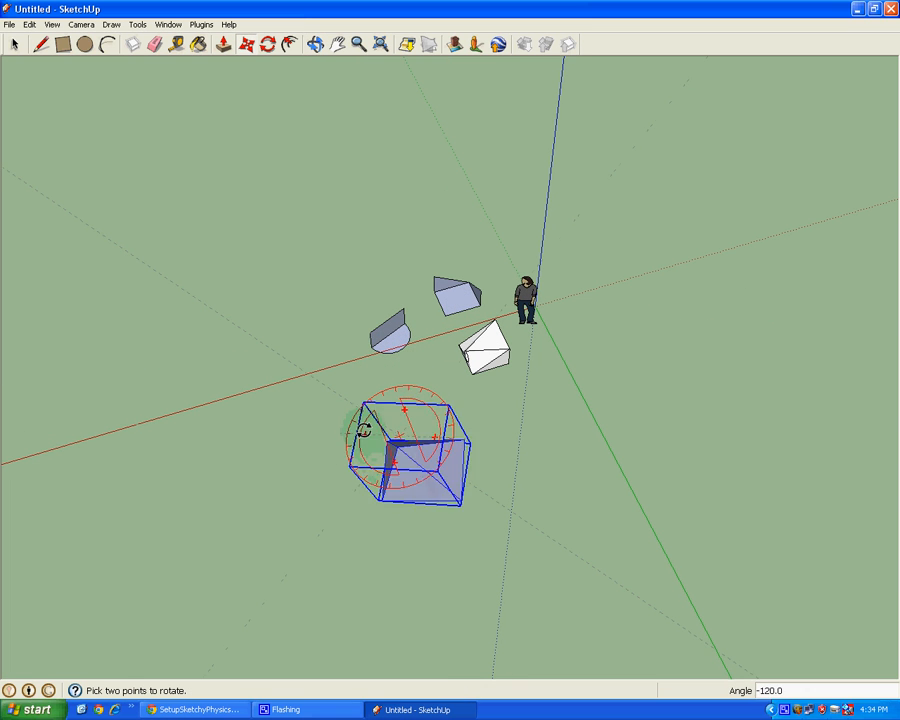
pyautogui.moveTo(364, 430); pyautogui.dragTo(390, 430)
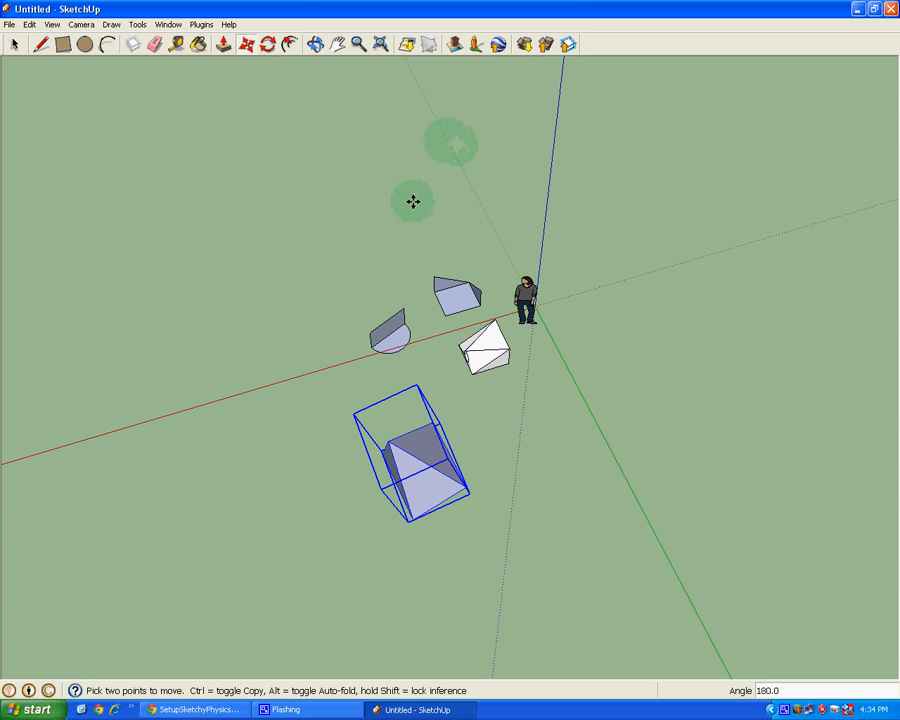
pyautogui.moveTo(412, 466); pyautogui.dragTo(340, 380)
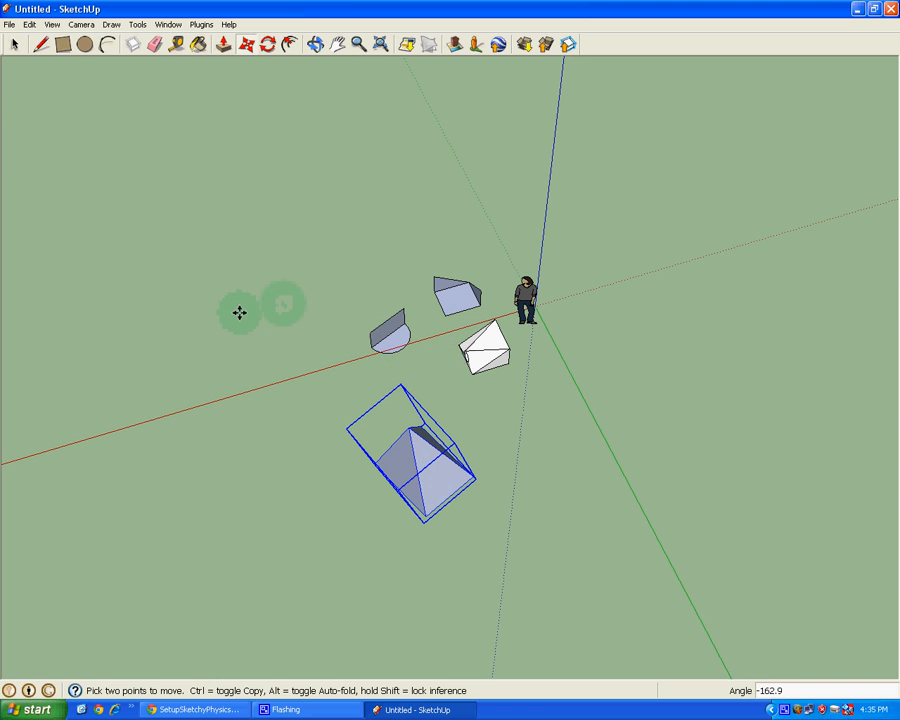
pyautogui.moveTo(536, 368); pyautogui.dragTo(254, 427, button='middle')
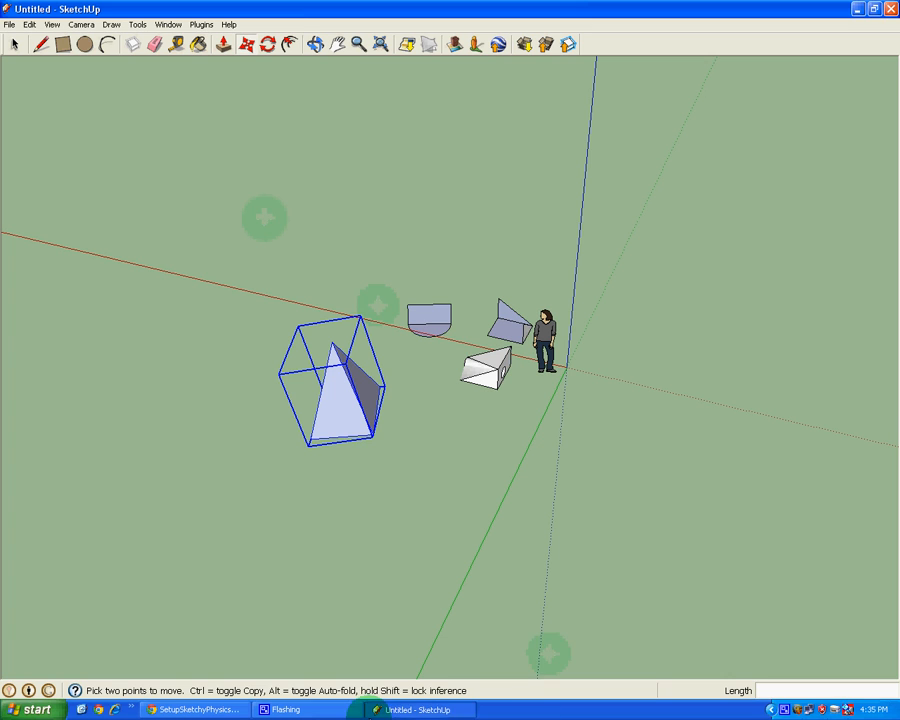
pyautogui.click(350, 710)
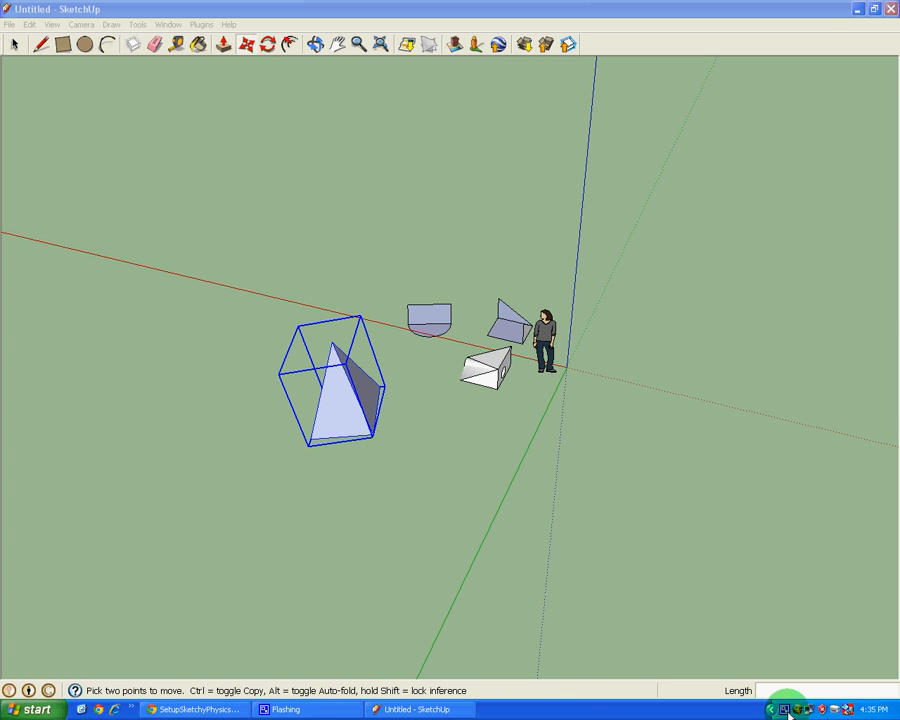
pyautogui.click(786, 710)
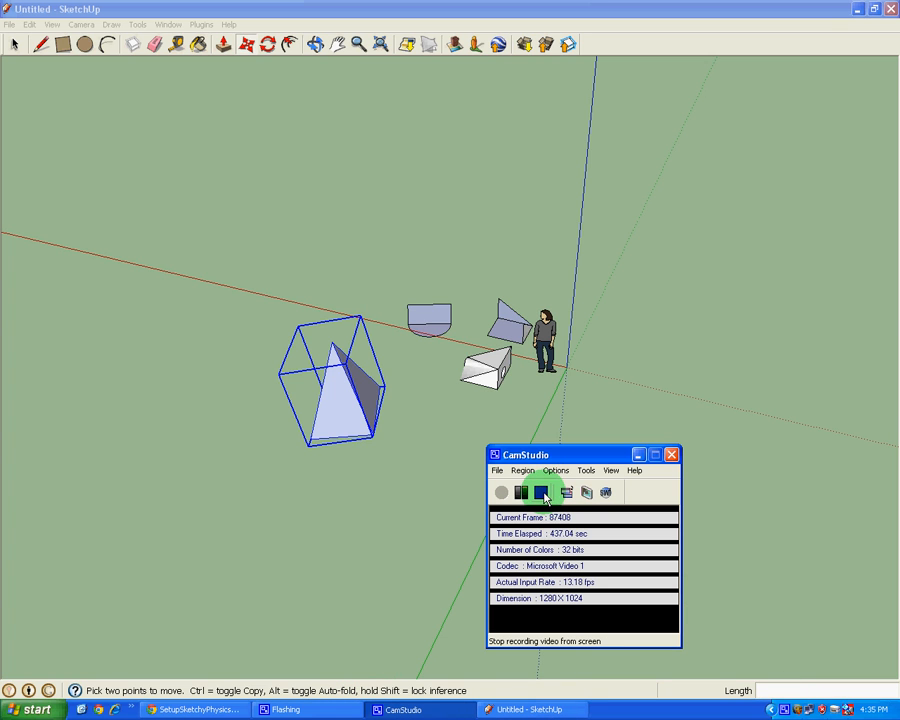